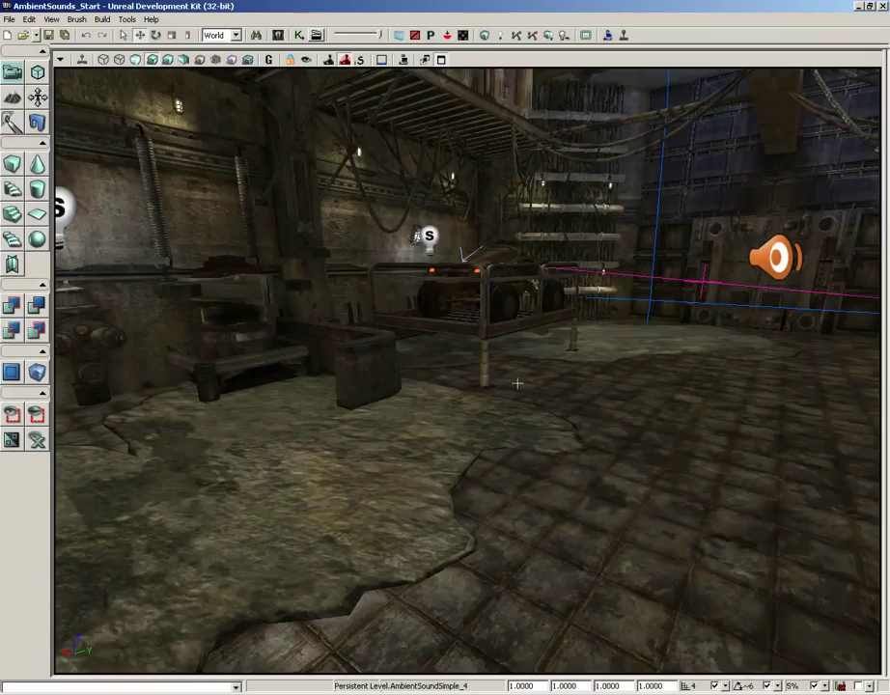
Step: Fly the perspective camera through the level, selecting the ambient sounds by the generators and stairs
left_click_drag(598, 387, 507, 493)
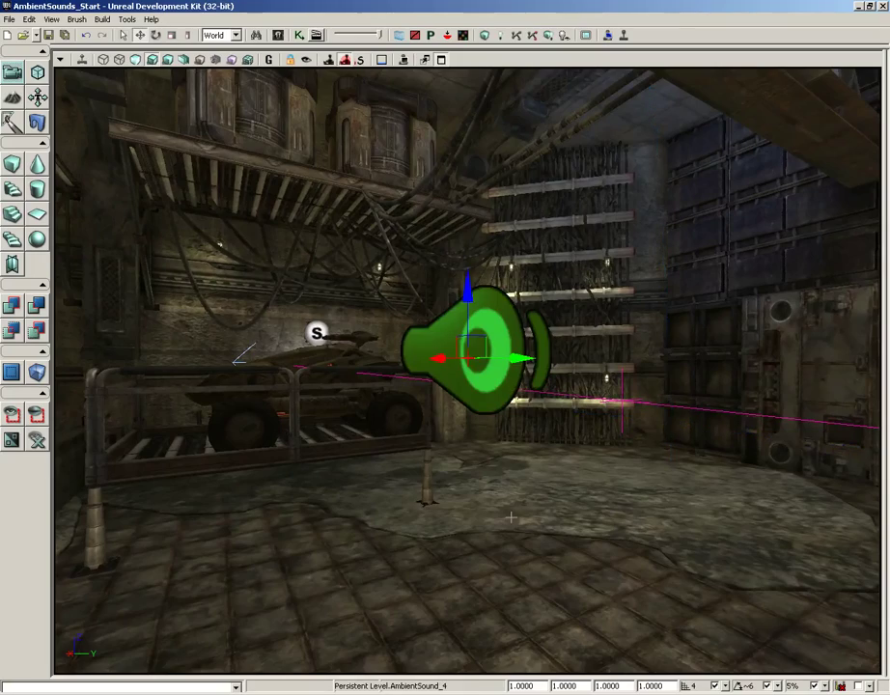
left_click_drag(512, 519, 159, 305)
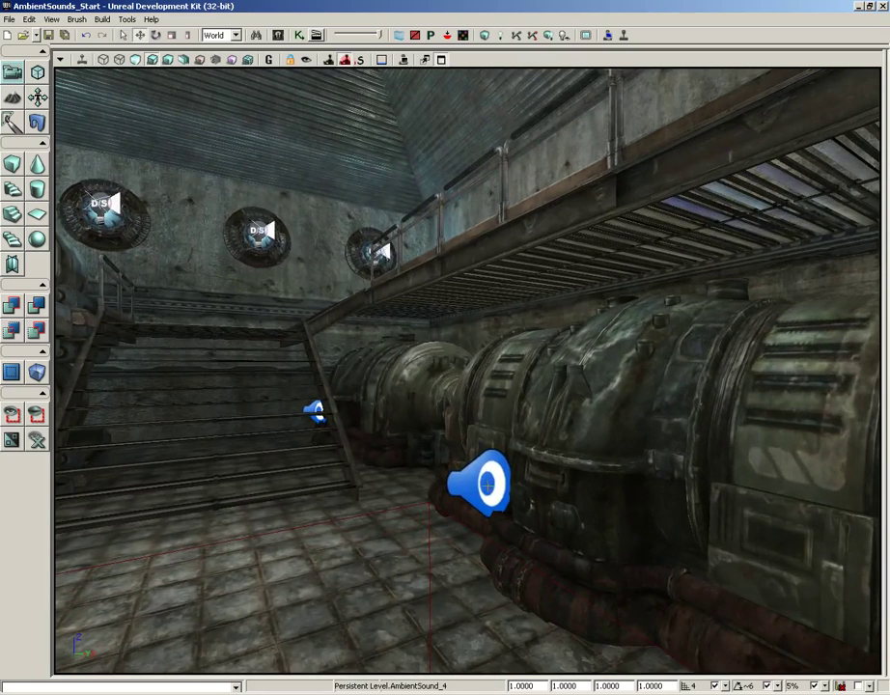
left_click(487, 483)
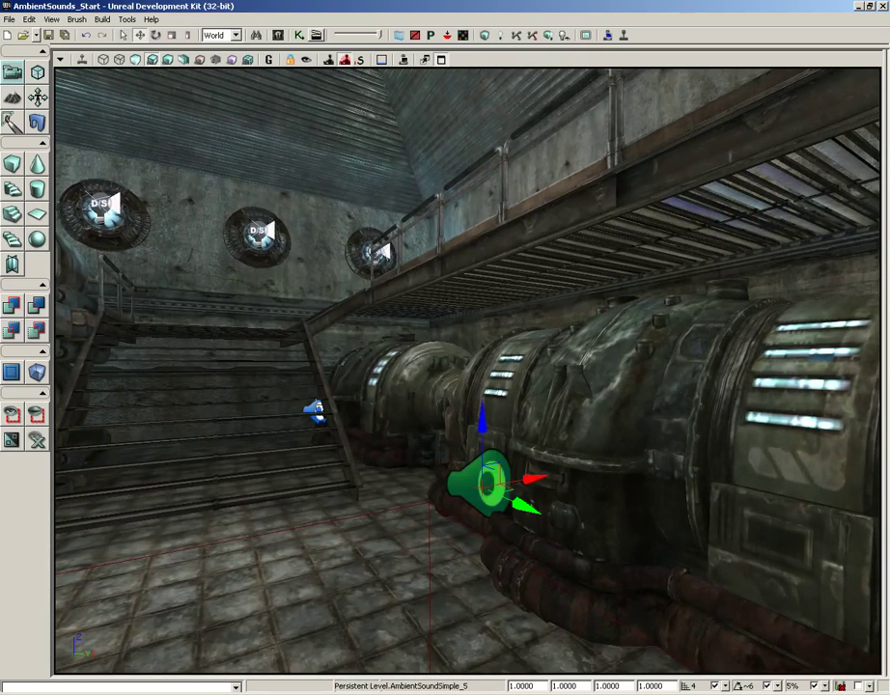
left_click(317, 414)
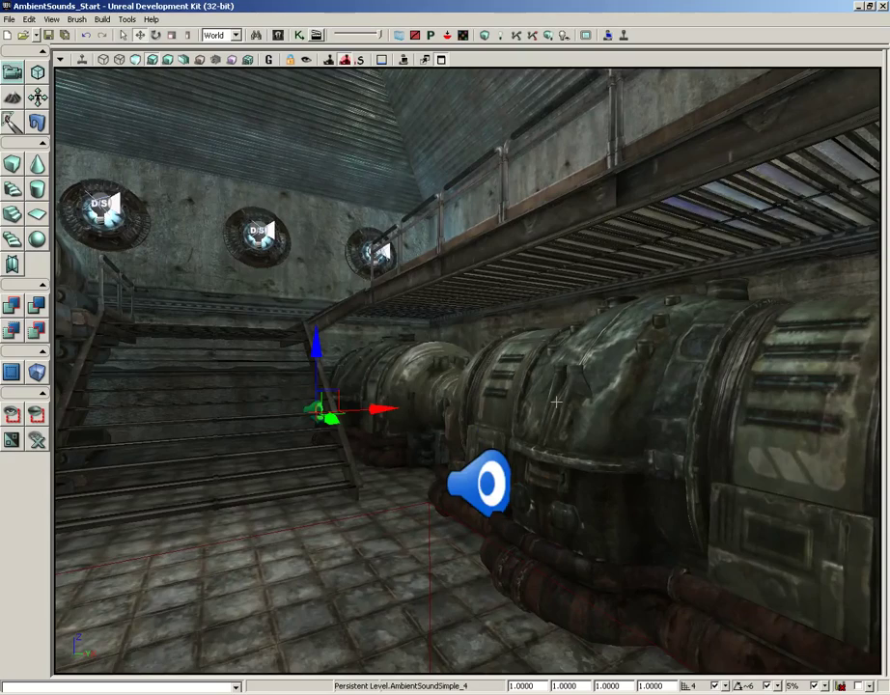
left_click_drag(259, 284, 334, 573)
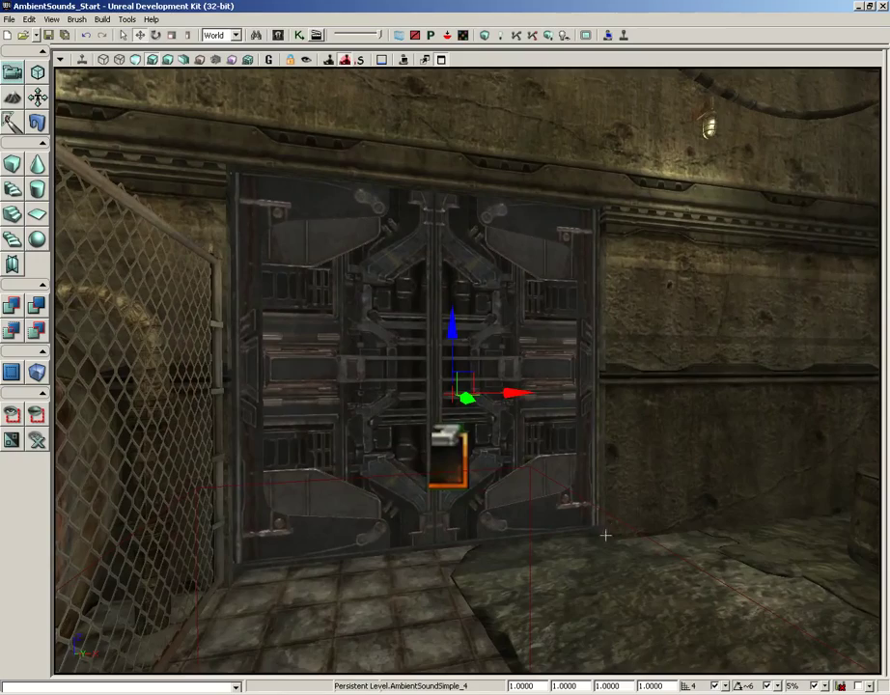
left_click_drag(592, 563, 880, 243)
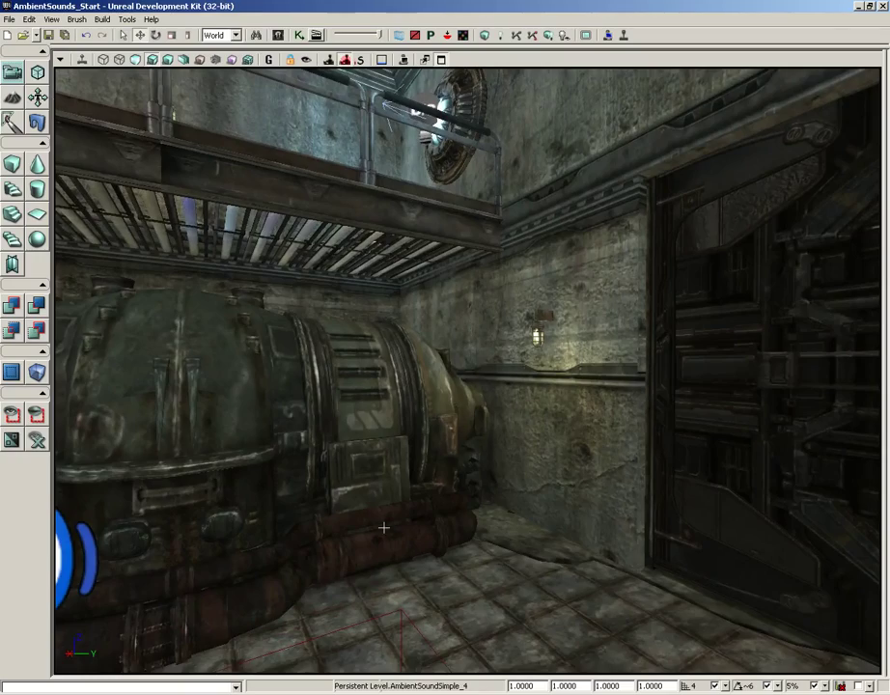
mouse_move(381, 526)
left_mouse_down()
mouse_move(442, 530)
mouse_move(545, 517)
mouse_move(389, 539)
left_mouse_up()
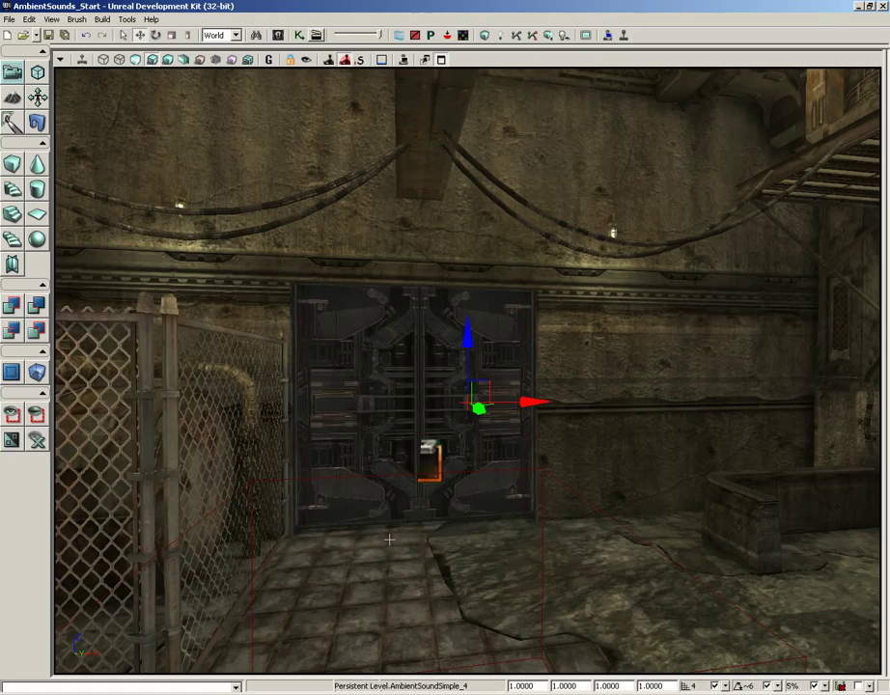
Step: Maximize the Top wireframe view and nudge the generator-room AmbientSoundSimple slightly
left_click(441, 59)
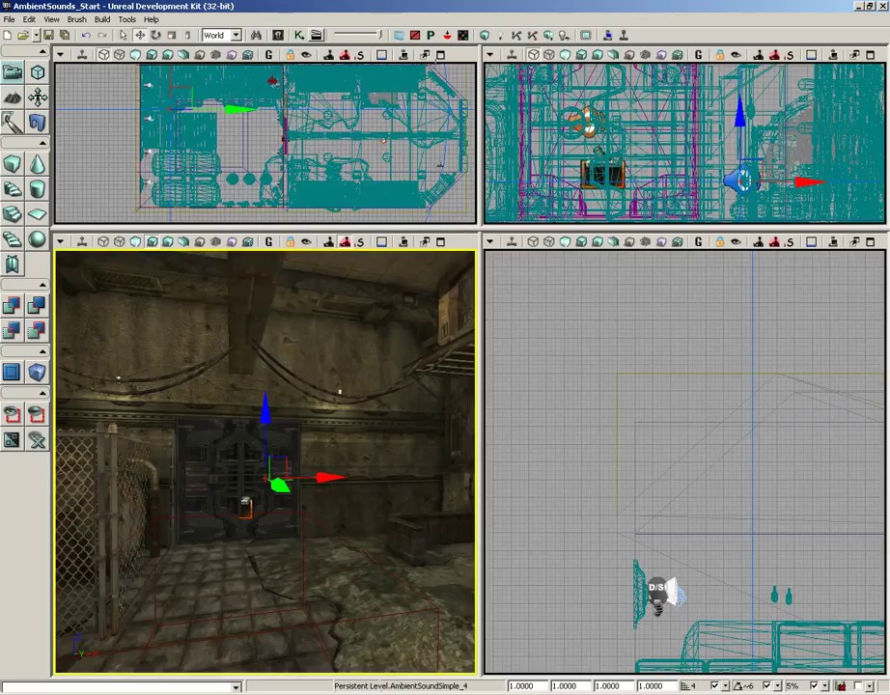
left_click(316, 39)
scroll(443, 219, "down", 5)
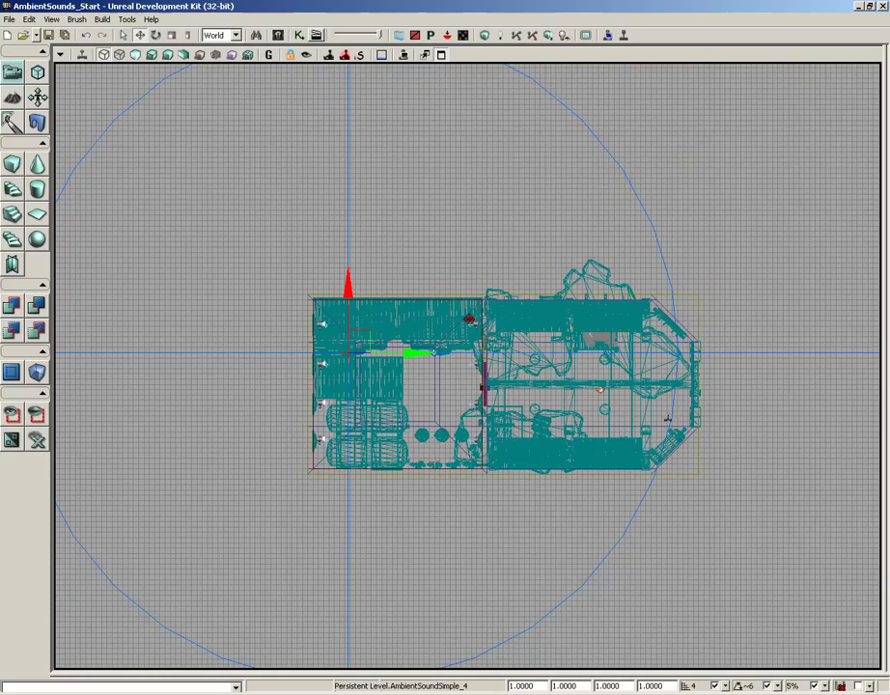
scroll(474, 203, "up", 3)
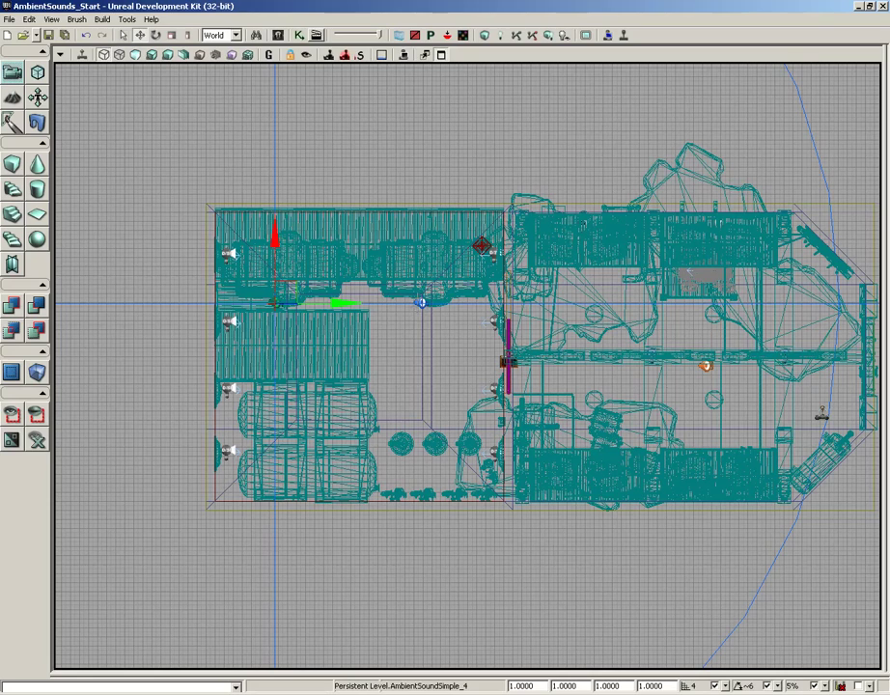
left_click(422, 304)
mouse_move(434, 283)
left_mouse_down()
mouse_move(477, 376)
mouse_move(439, 371)
mouse_move(398, 421)
mouse_move(490, 349)
mouse_move(428, 279)
left_mouse_up()
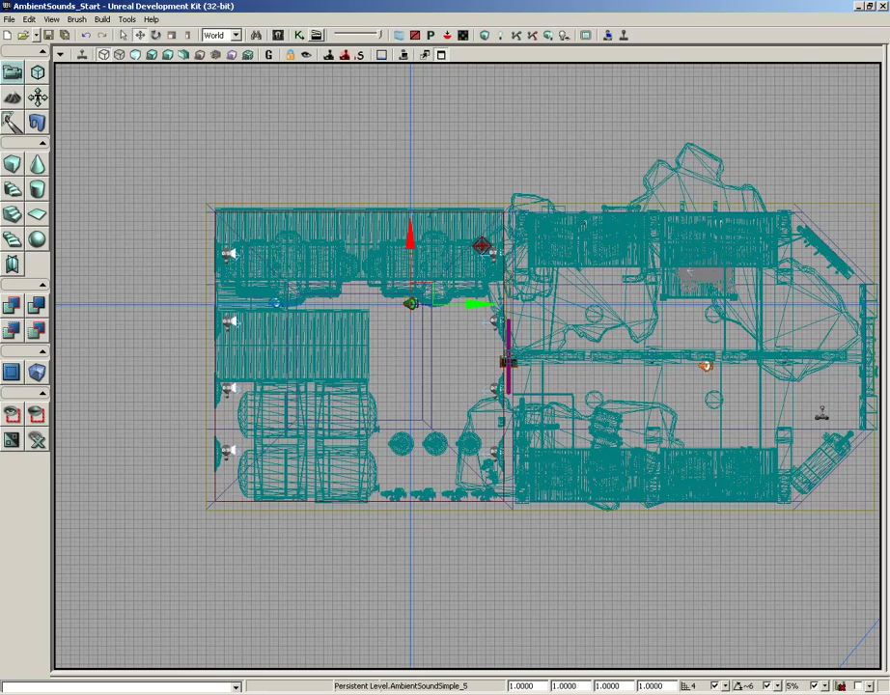
scroll(569, 263, "down", 3)
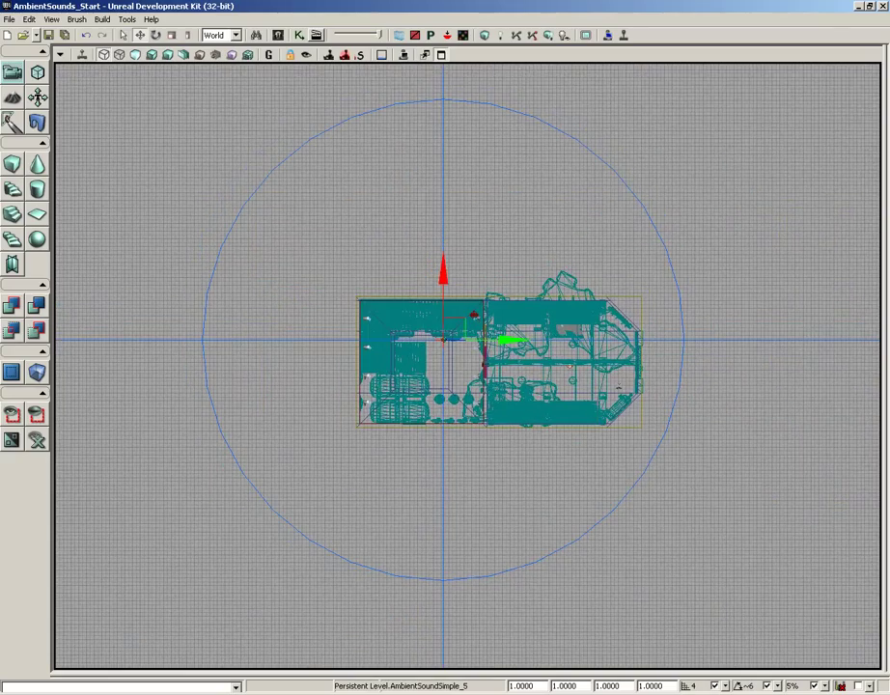
scroll(468, 366, "up", 5)
scroll(598, 408, "down", 2)
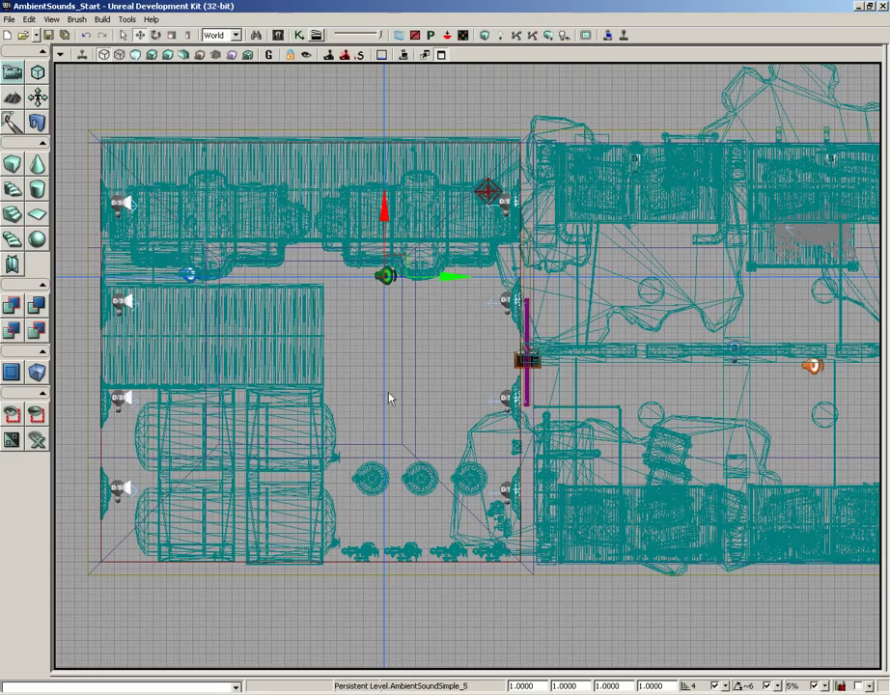
scroll(391, 396, "down", 5)
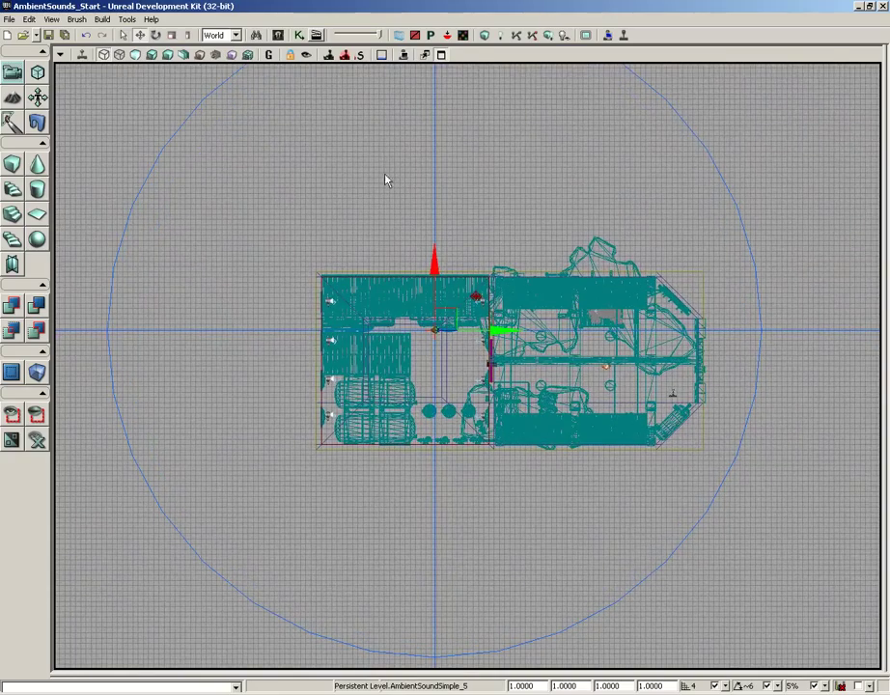
Step: Back in four views, select the red builder brush and raise it to the room's level
left_click(441, 54)
left_click_drag(691, 398, 708, 321)
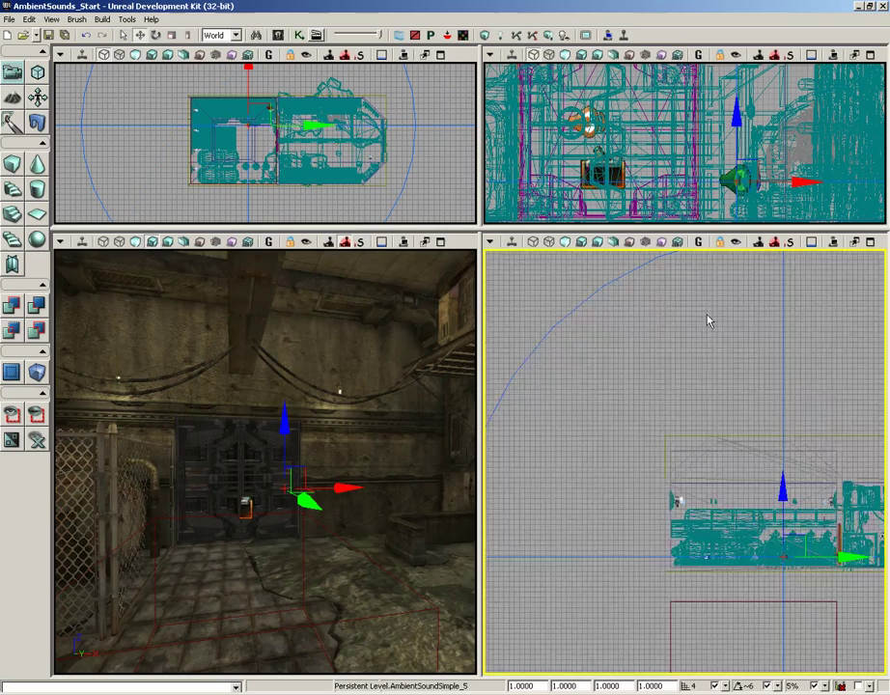
scroll(690, 417, "down", 3)
left_click(703, 538)
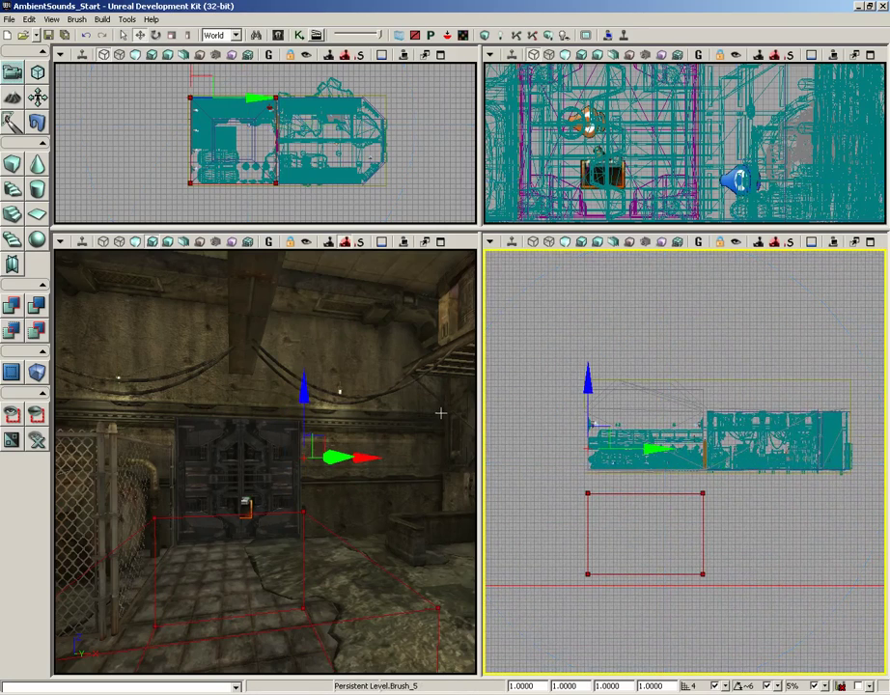
left_click_drag(391, 524, 412, 526)
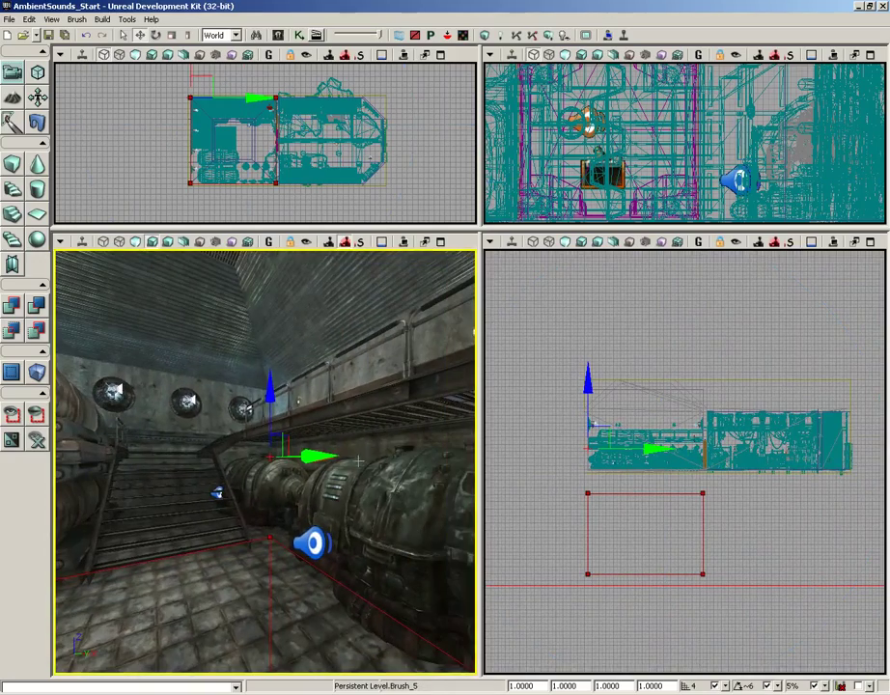
left_click(695, 522)
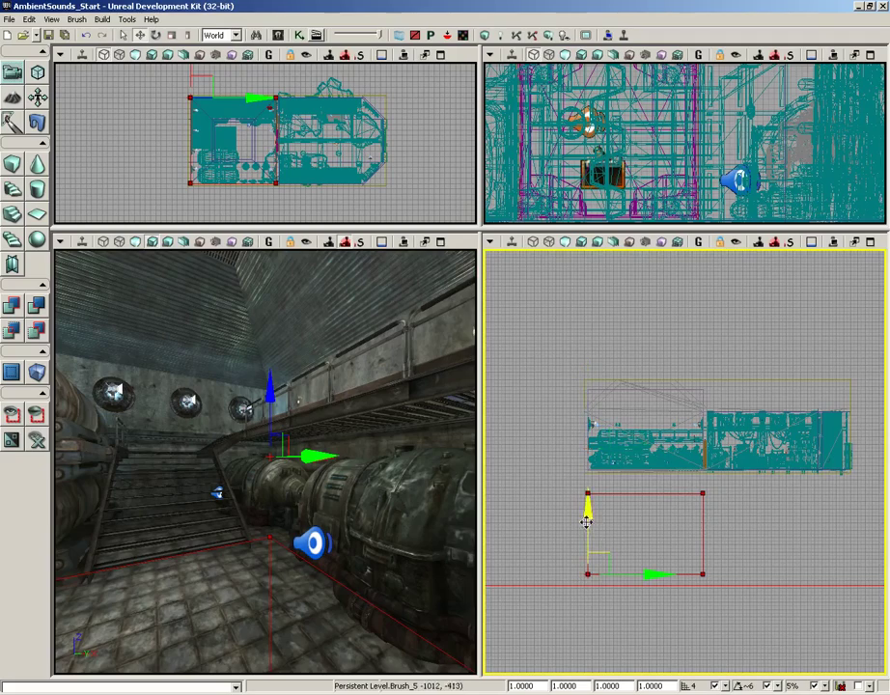
left_click_drag(586, 522, 587, 415)
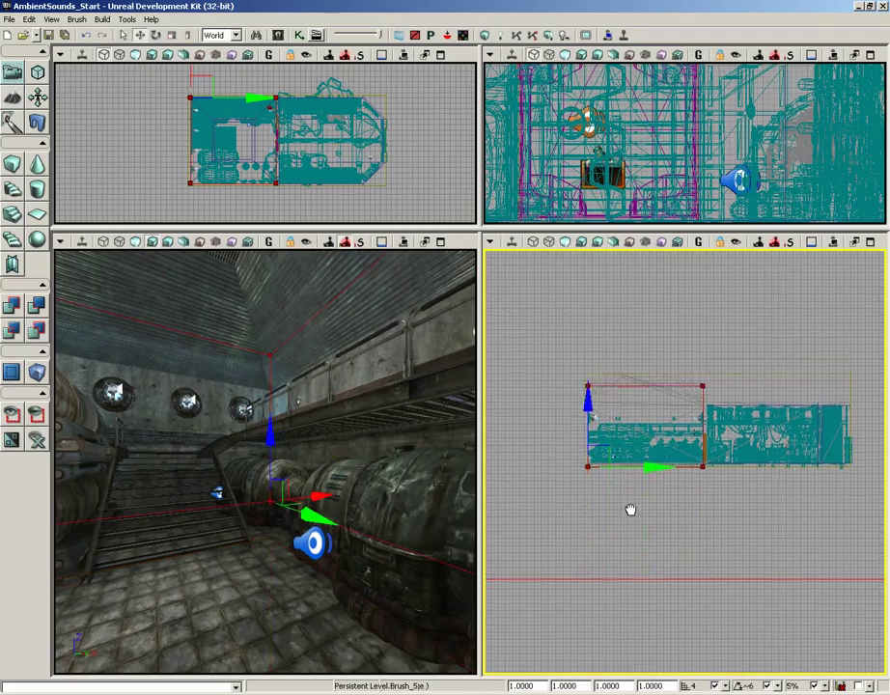
scroll(630, 509, "up", 10)
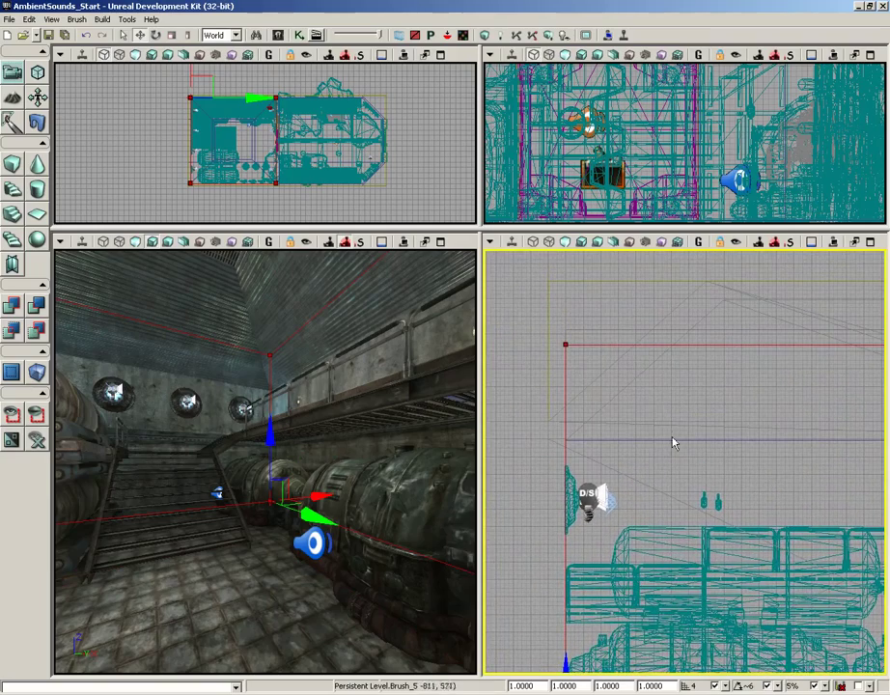
Step: Put the brush pivot on its corner at height 24, then deselect and pan the side view
left_click(568, 349)
scroll(612, 409, "up", 5)
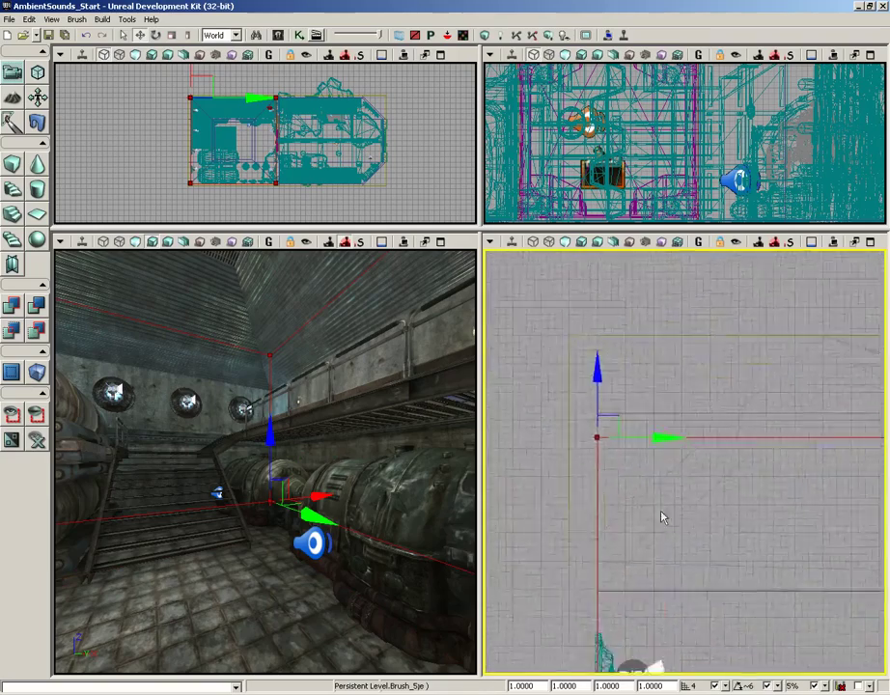
scroll(666, 492, "down", 3)
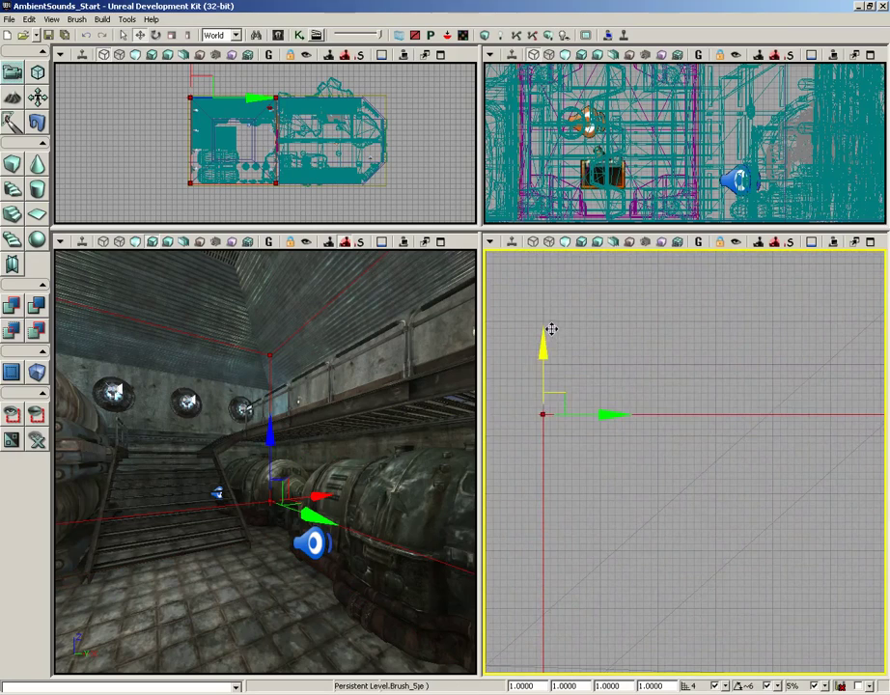
left_click_drag(551, 329, 555, 289)
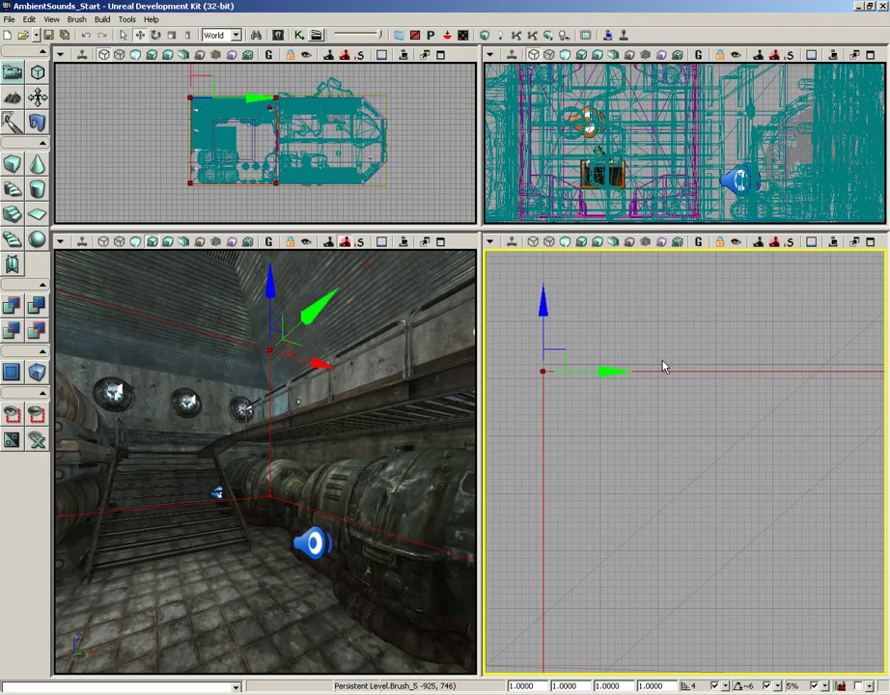
left_click(656, 371)
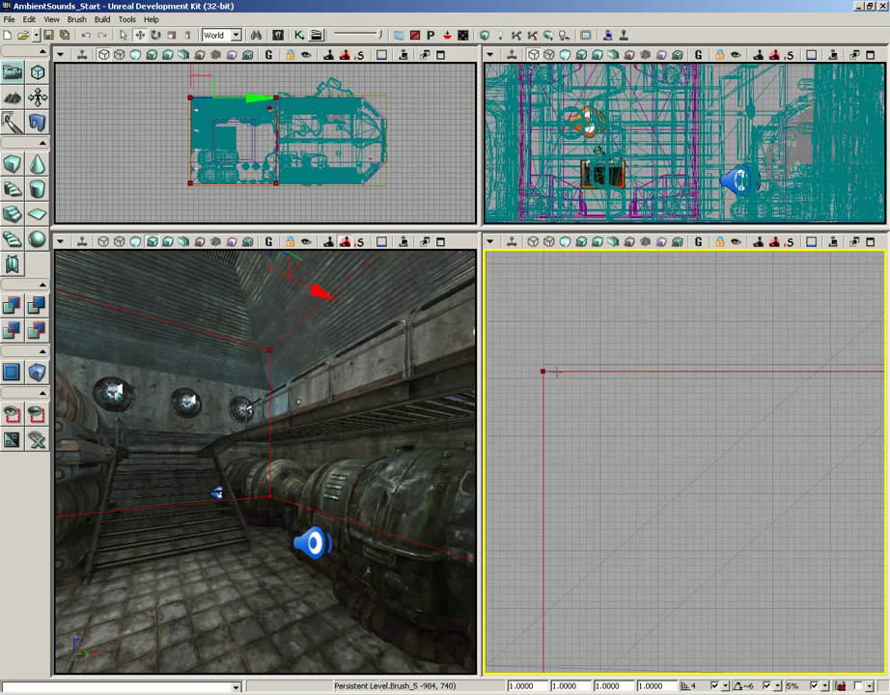
left_click_drag(537, 374, 569, 421)
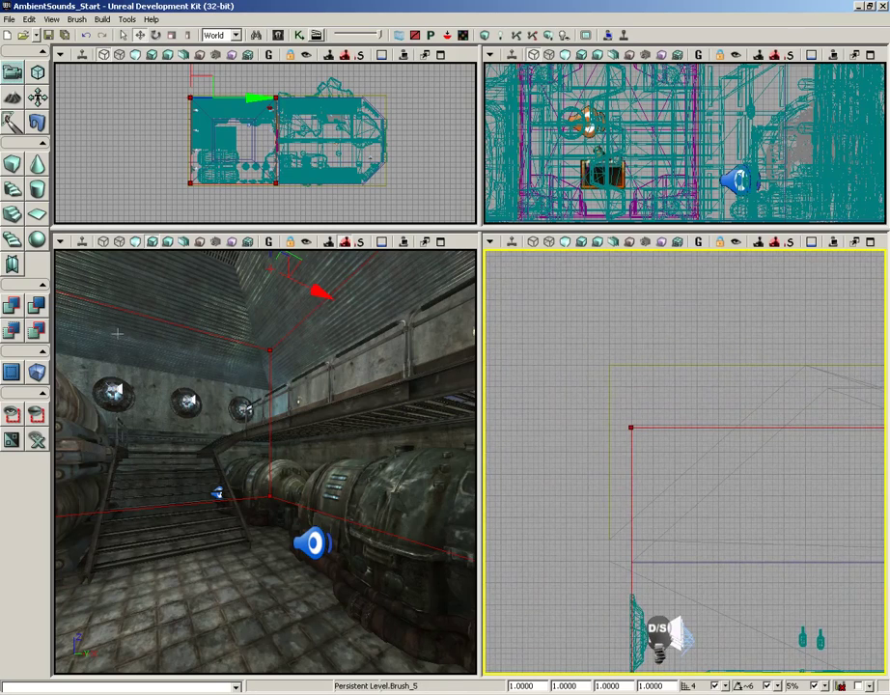
Step: Create a ReverbVolume from the builder brush via the Add Volume list
right_click(37, 374)
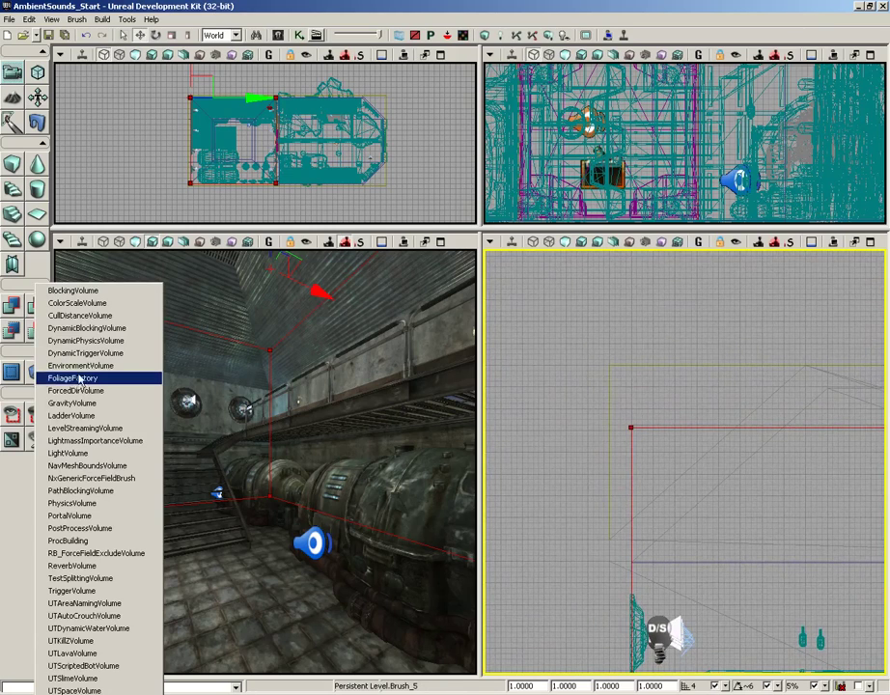
left_click(86, 566)
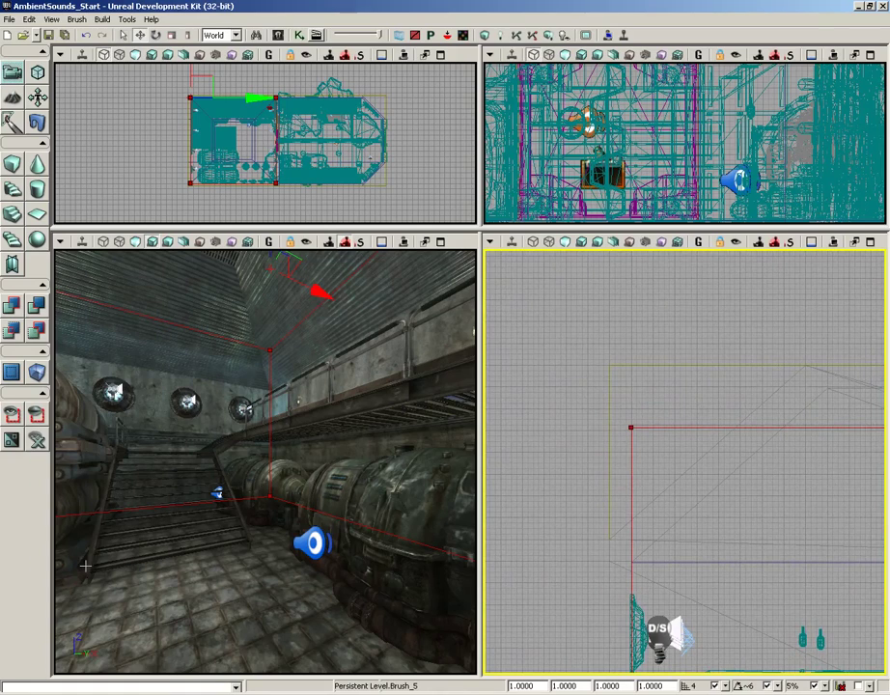
left_click_drag(345, 321, 346, 289)
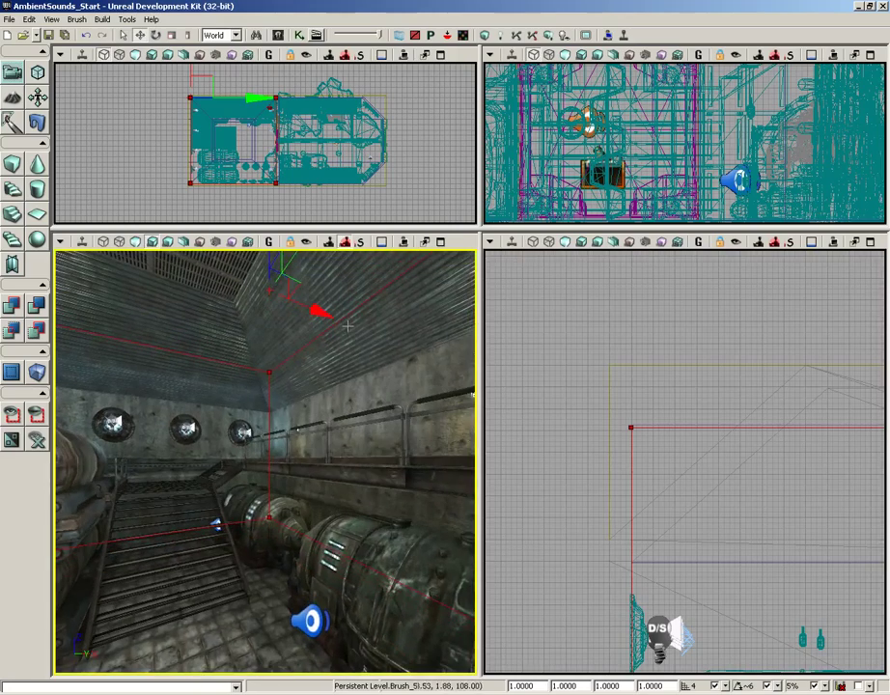
left_click(751, 477)
key("Home")
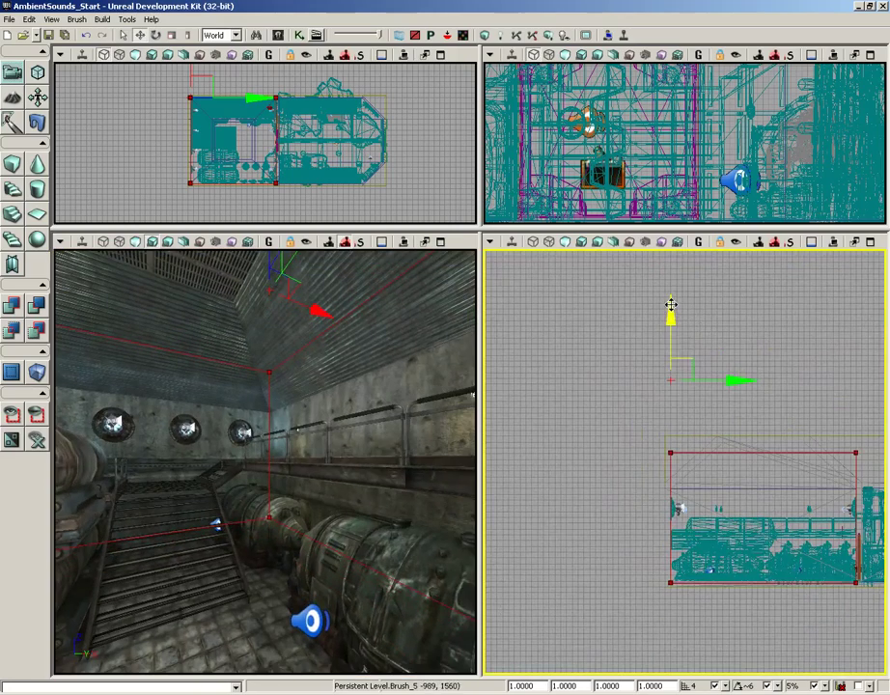
Step: Frame the new volume and select ReverbVolume_1 rather than the lightmass volume
left_click_drag(669, 304, 698, 592)
scroll(622, 376, "up", 5)
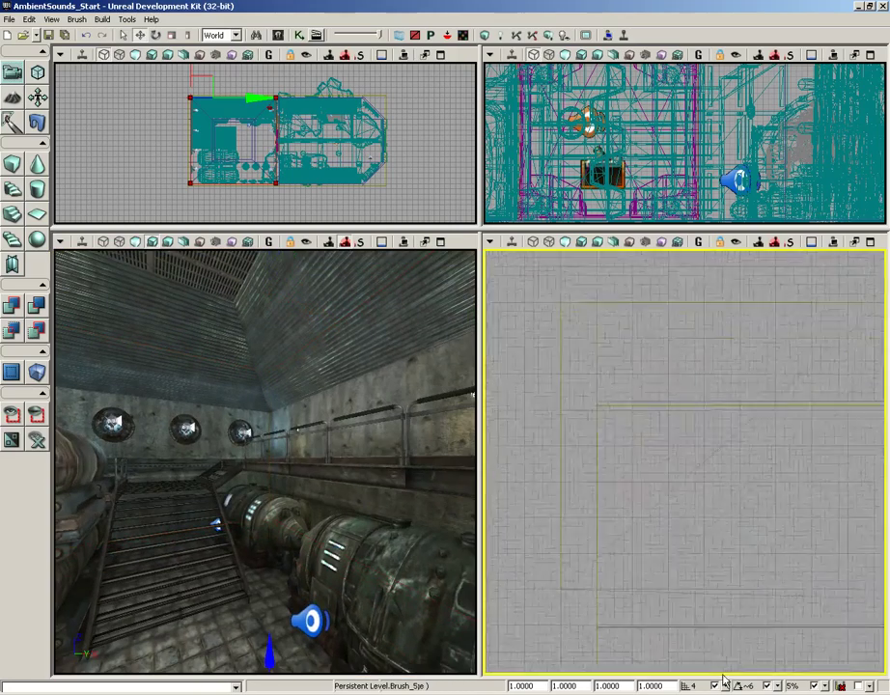
right_click_drag(265, 463, 126, 375)
key("Home")
scroll(582, 464, "down", 2)
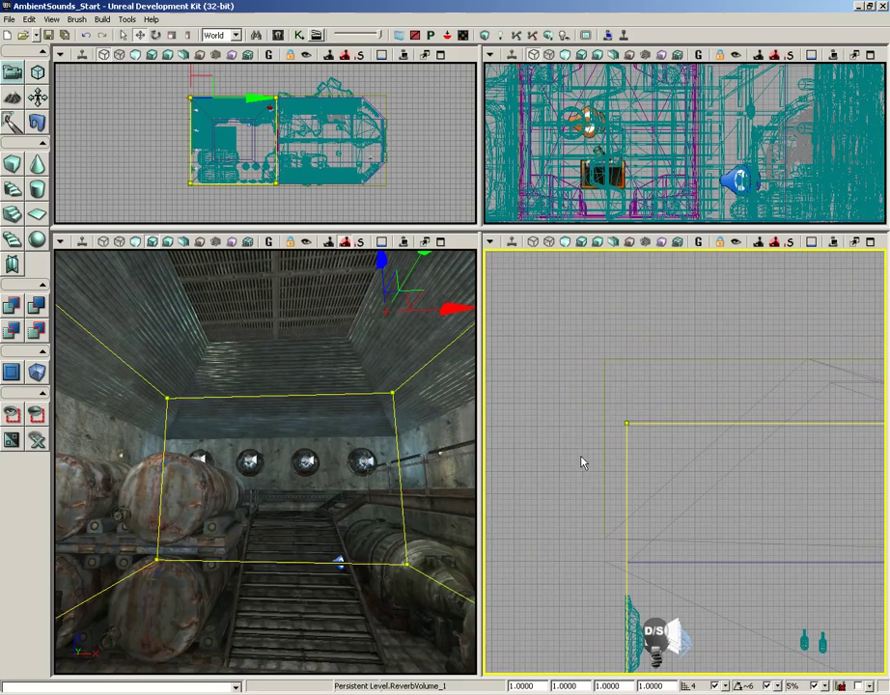
left_click(615, 359)
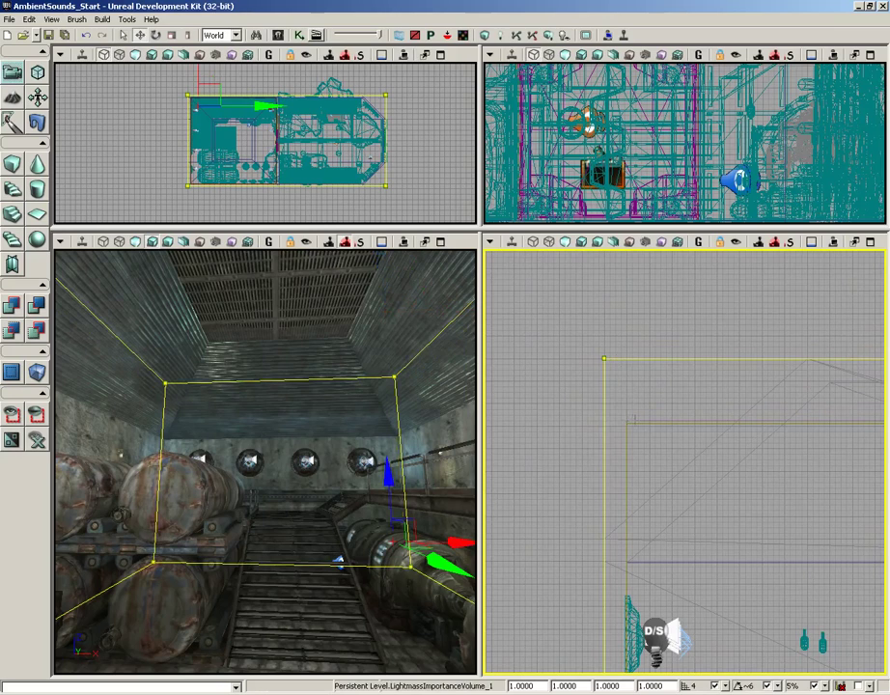
left_click(550, 425)
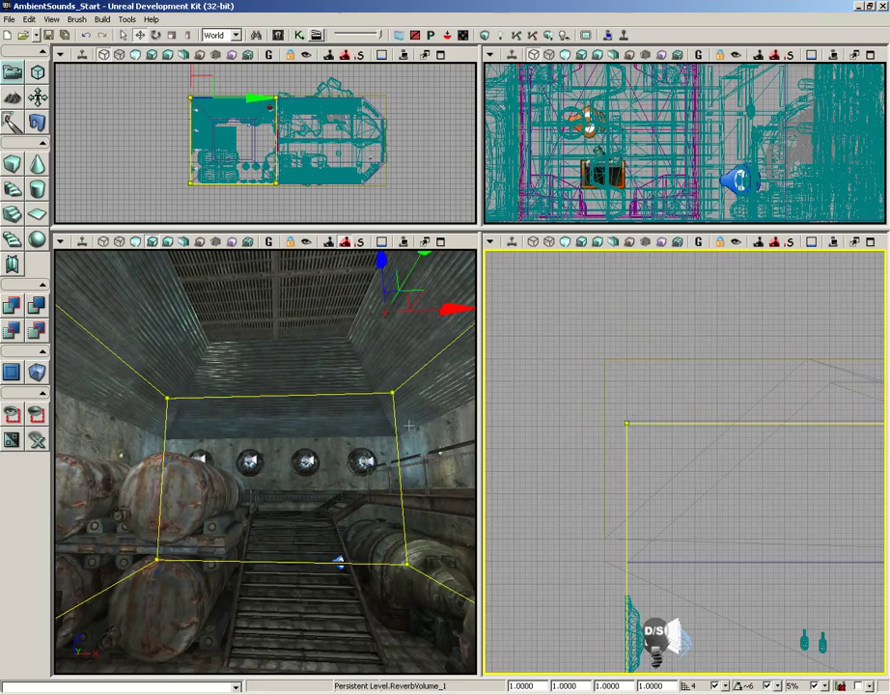
Step: Review ReverbVolume_1's reverb Settings: keep REVERB_Default, volume 0.5, fade time 2.0
key("F4")
left_click(597, 176)
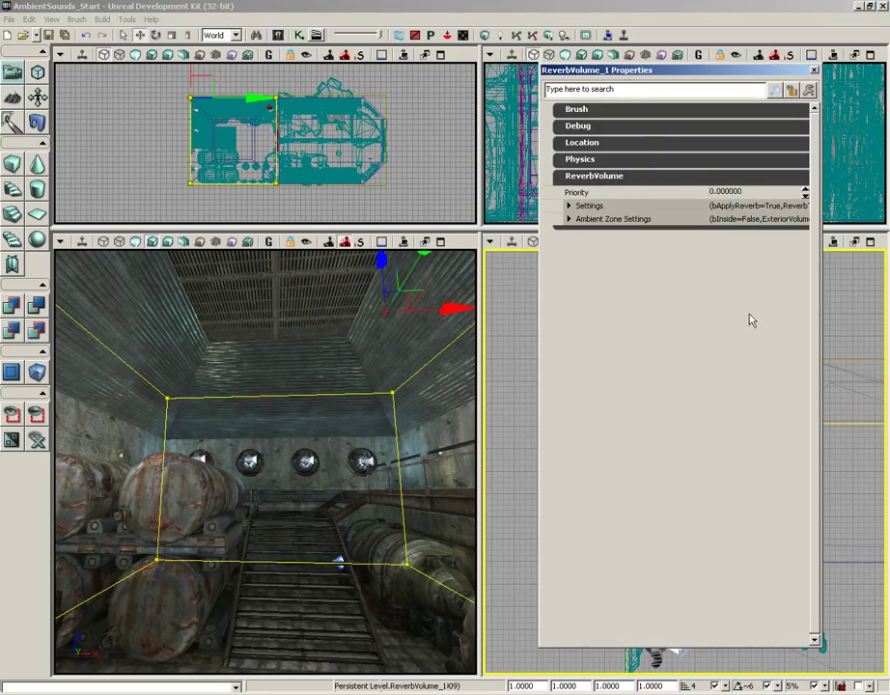
left_click(569, 206)
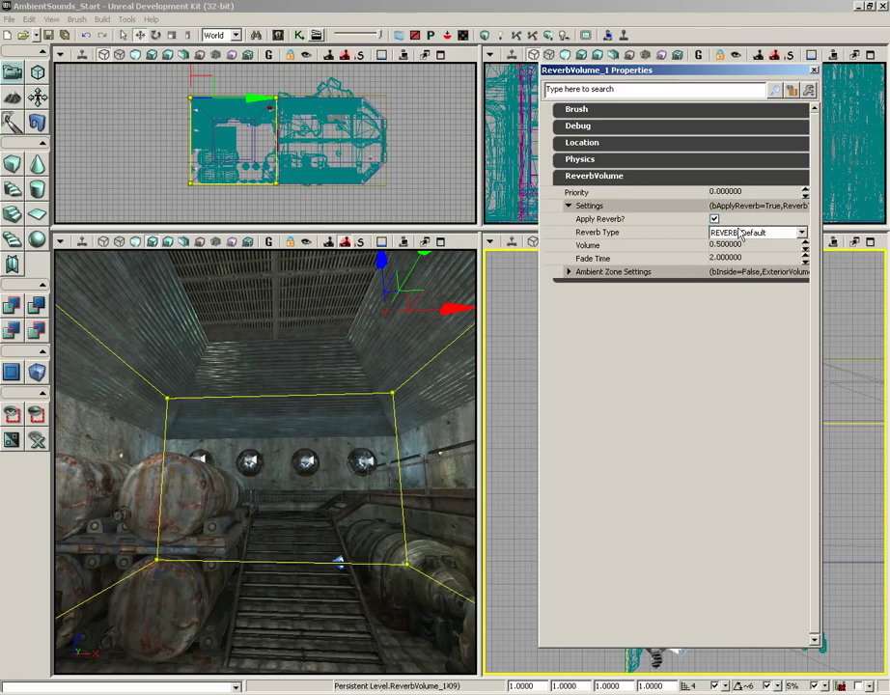
left_click(801, 233)
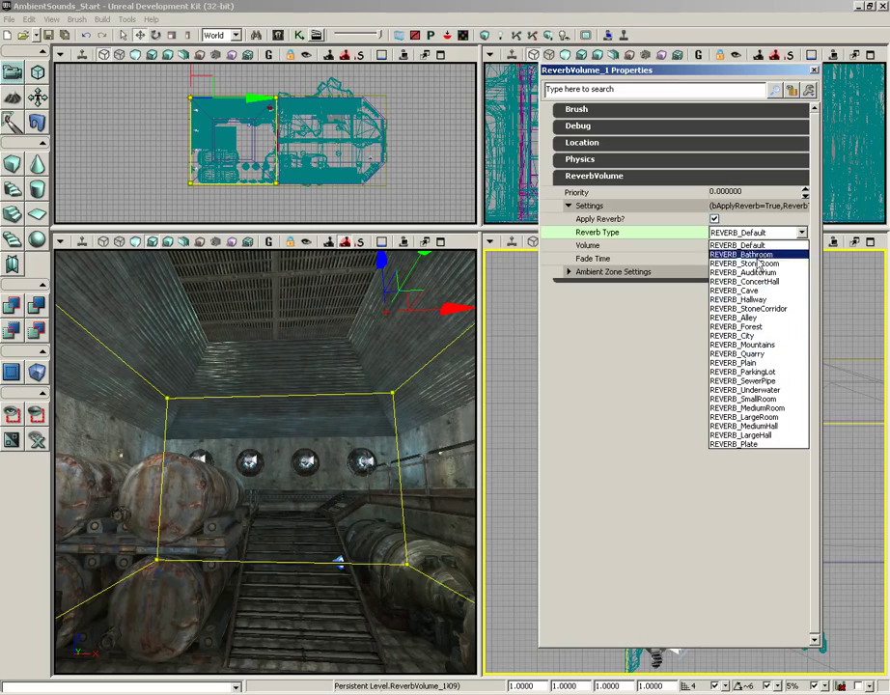
left_click(645, 250)
left_click(634, 247)
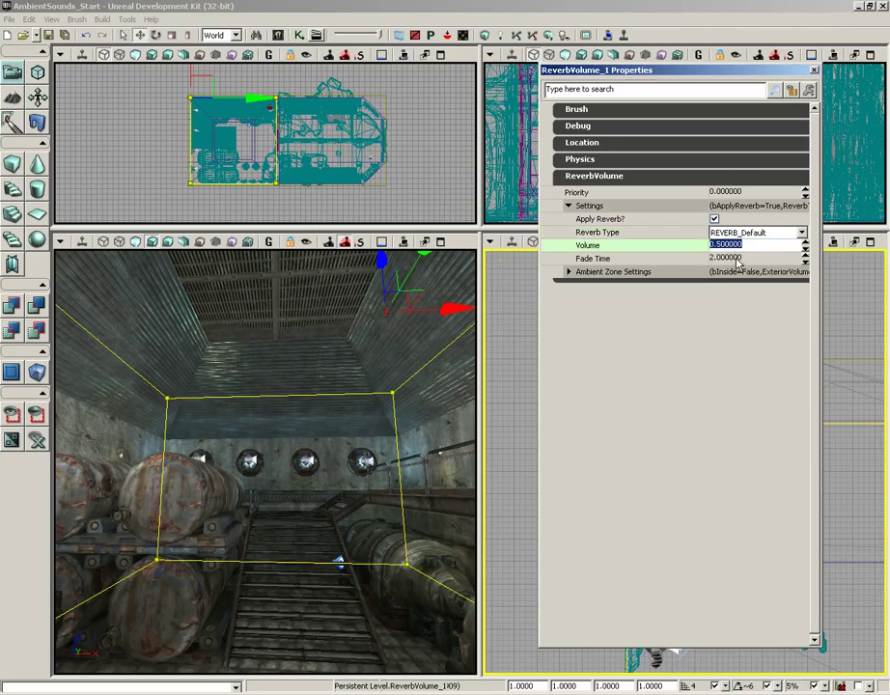
left_click(726, 258)
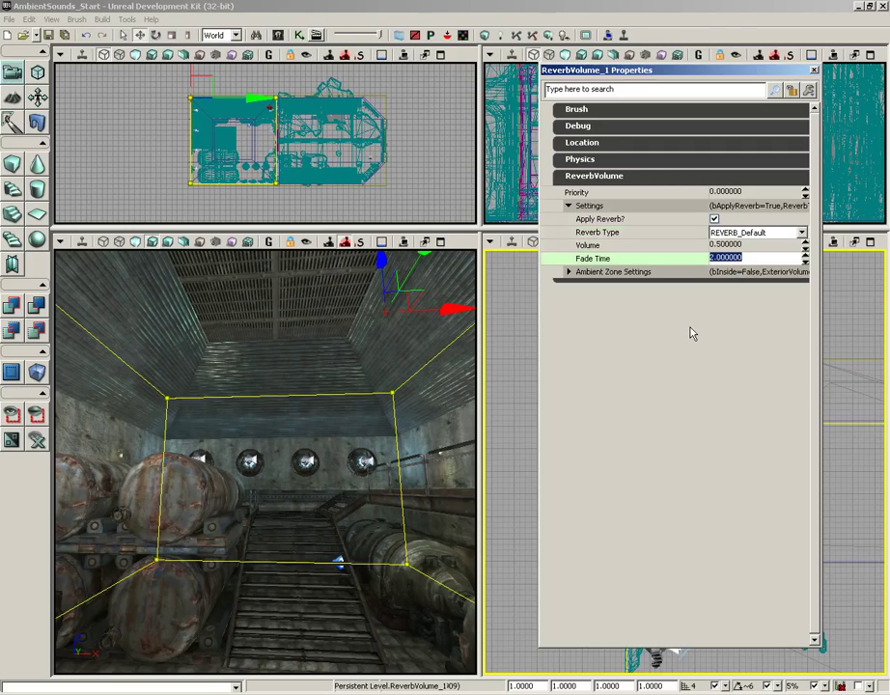
Step: Collapse Settings, expand Ambient Zone Settings, and enable Inside? on ReverbVolume_1
left_click(568, 206)
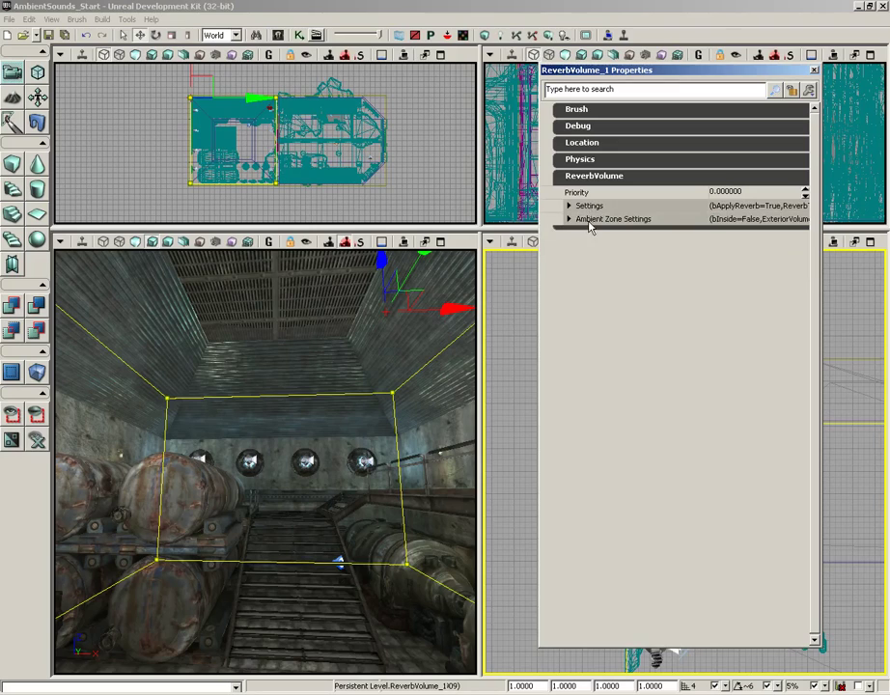
left_click(571, 220)
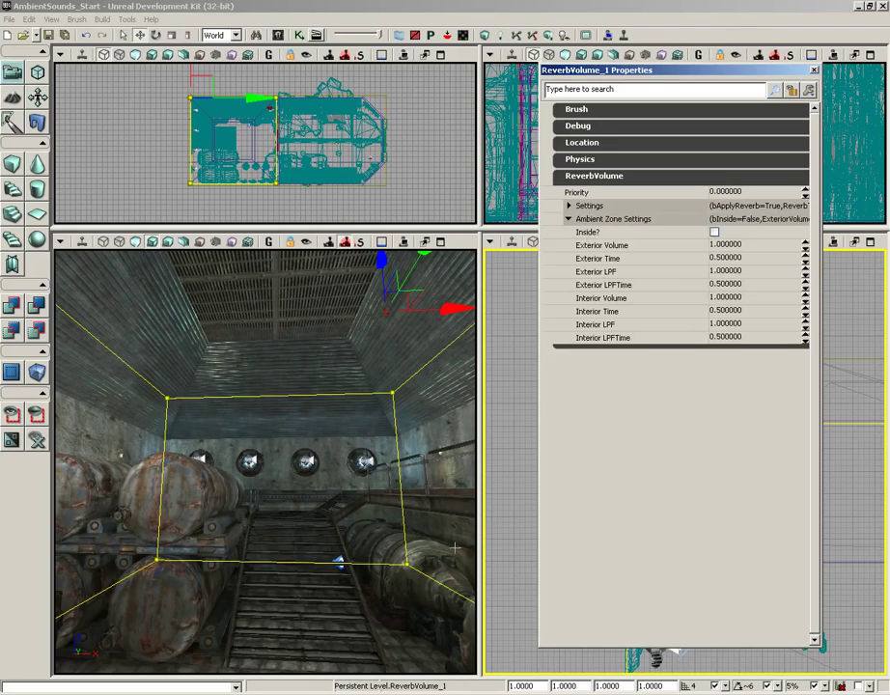
left_click(714, 233)
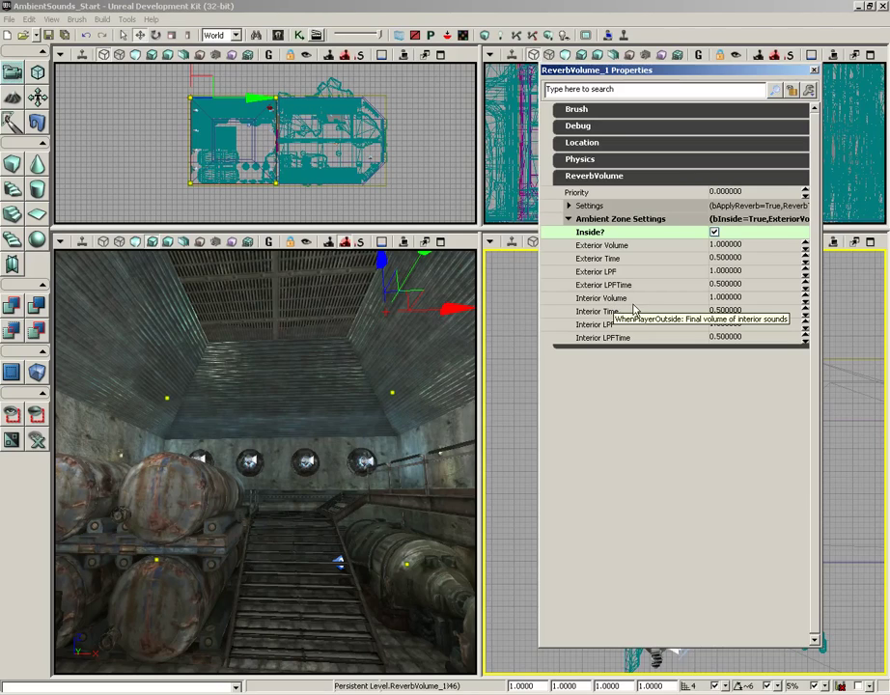
Step: Set the Ambient Zone Exterior and Interior Volume both to 0.25
left_click(626, 246)
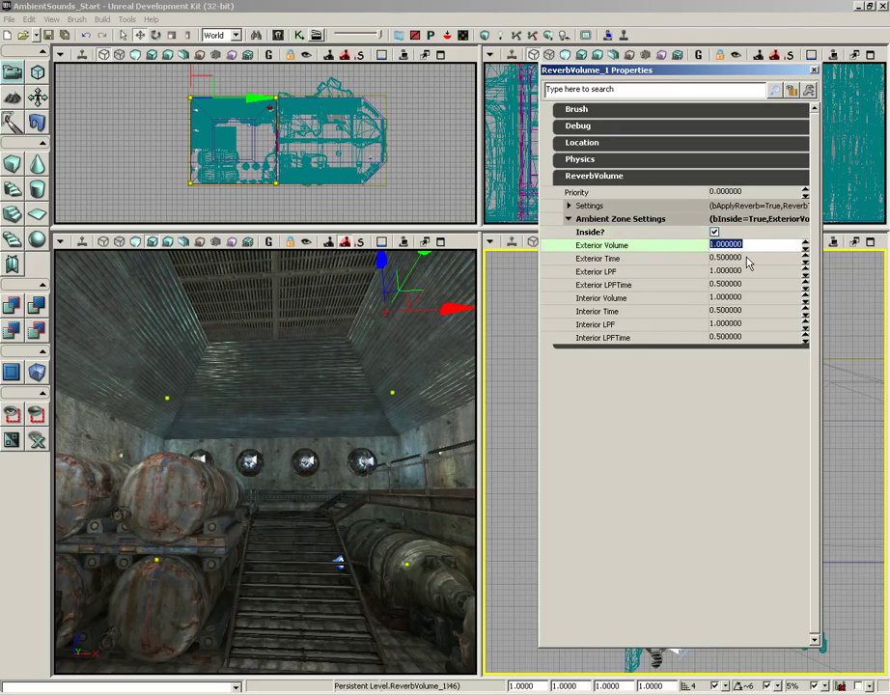
type(".25")
key("Down")
key("Down")
key("Down")
key("Down")
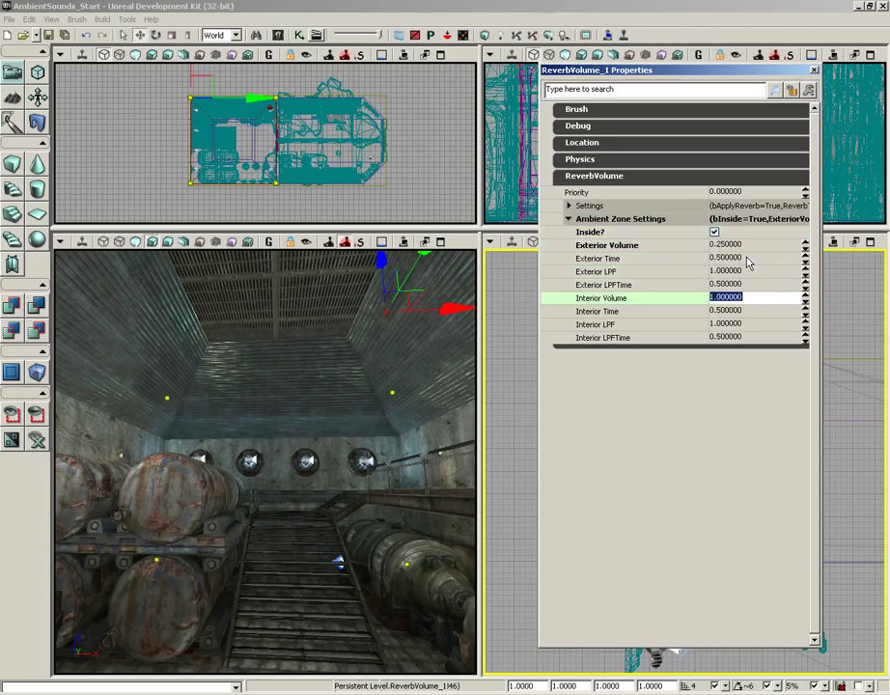
type(".25")
key("Up")
key("Up")
key("Up")
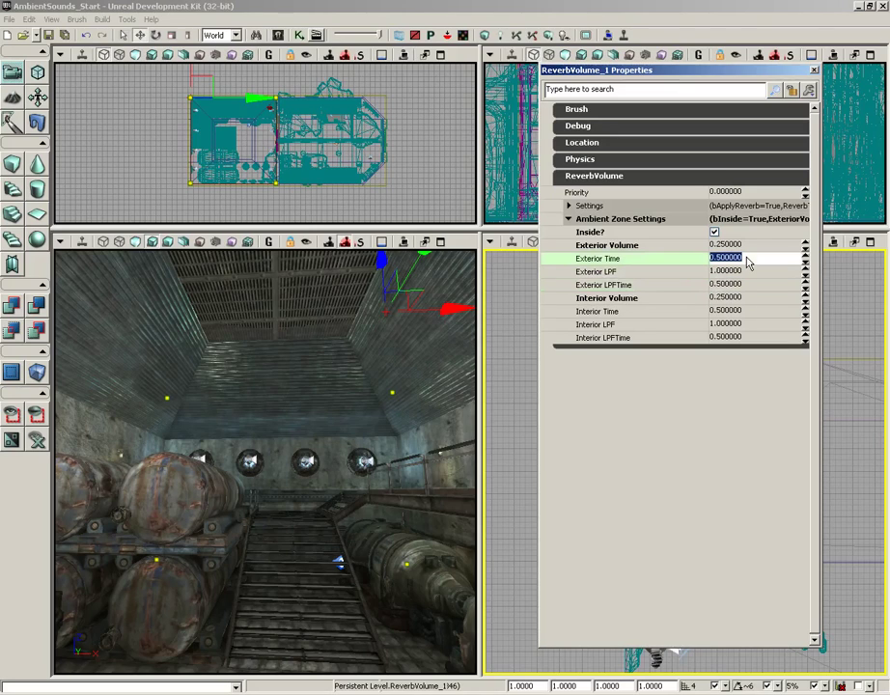
Step: Set Exterior Time to 1 and move down to Interior Time
key("Down")
key("Down")
key("Down")
key("Down")
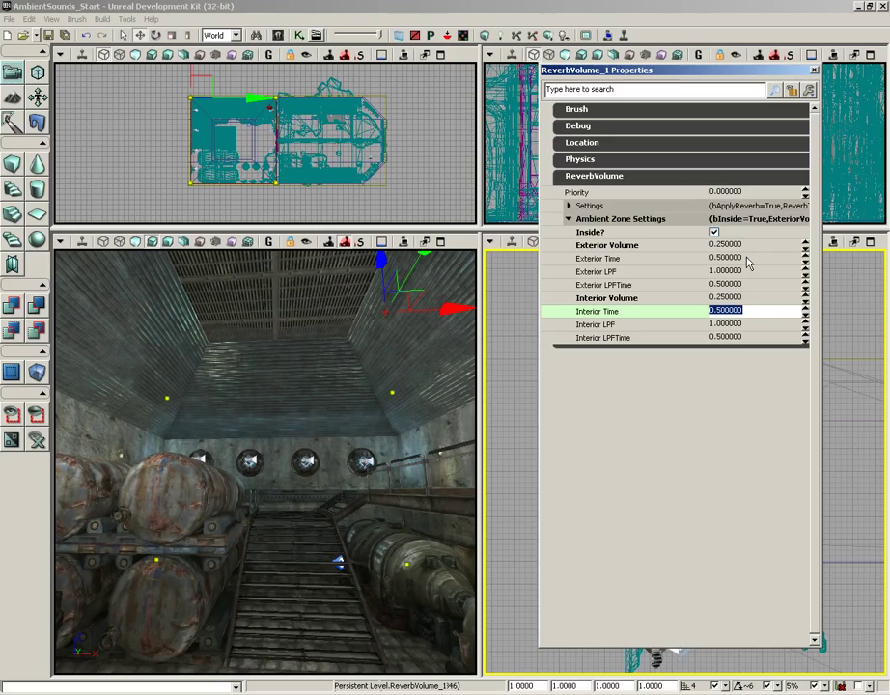
key("Up")
key("Up")
key("Up")
key("Up")
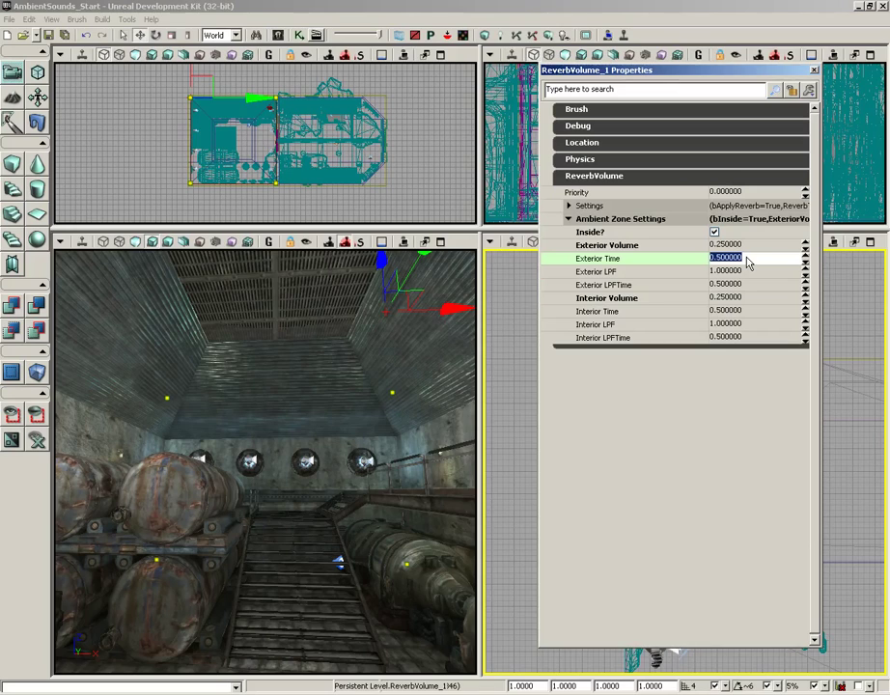
type("1")
key("Down")
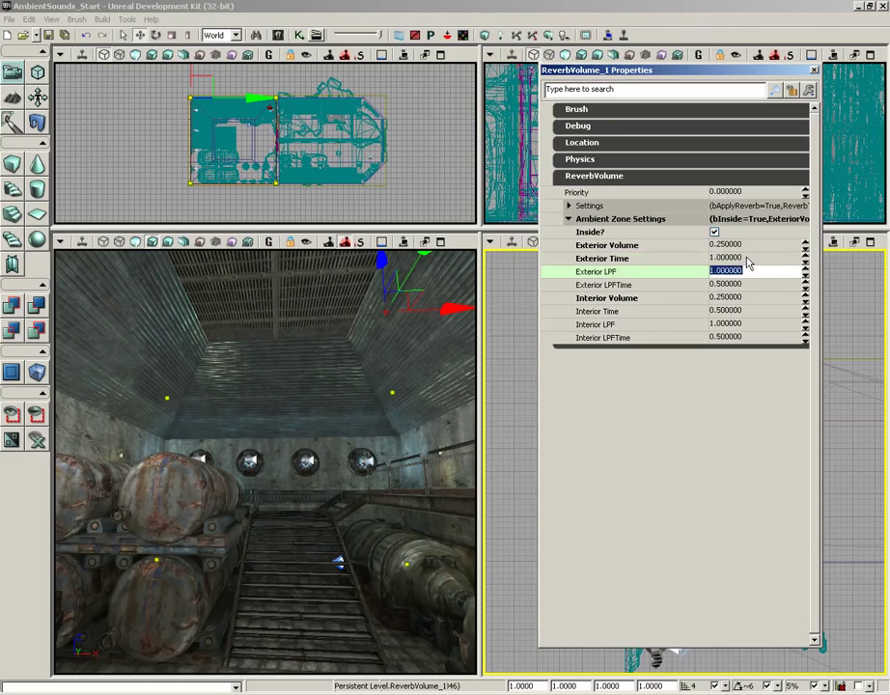
key("Down")
key("Down")
key("Down")
Step: Set Interior Time to 1, Exterior LPF to 0.8 and Interior LPF to 0.2
type("1")
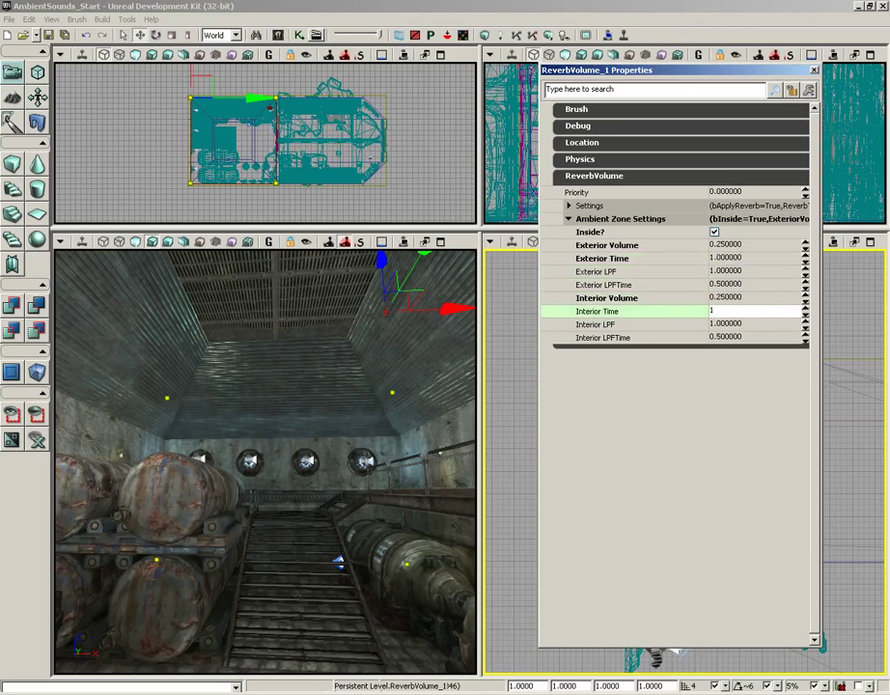
left_click(743, 270)
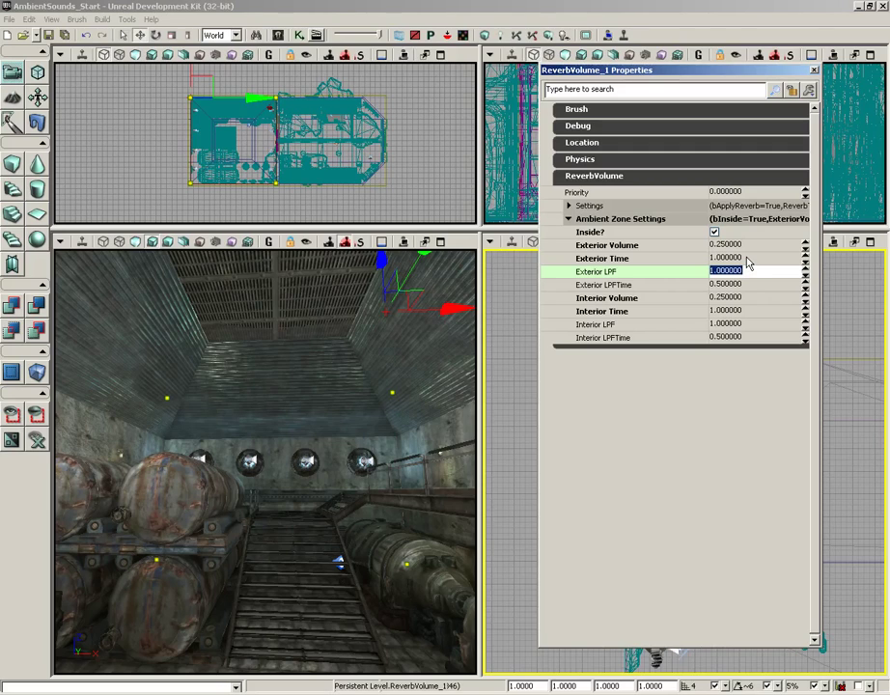
type(".8")
key("Tab")
key("Tab")
key("Tab")
key("Tab")
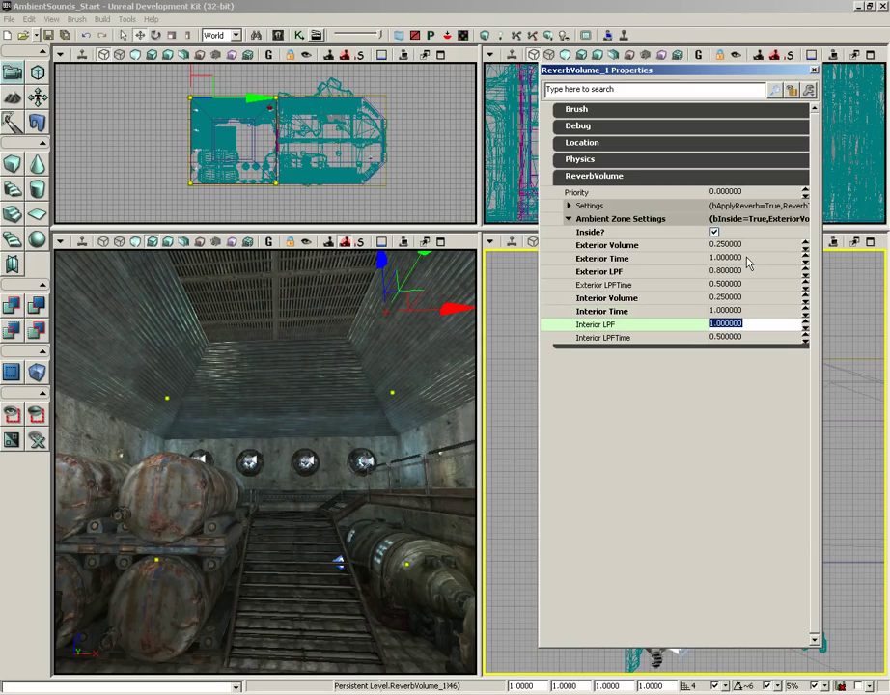
type(".2")
key("Tab")
Step: Set both Exterior LPFTime and Interior LPFTime to 1
key("shift+Tab")
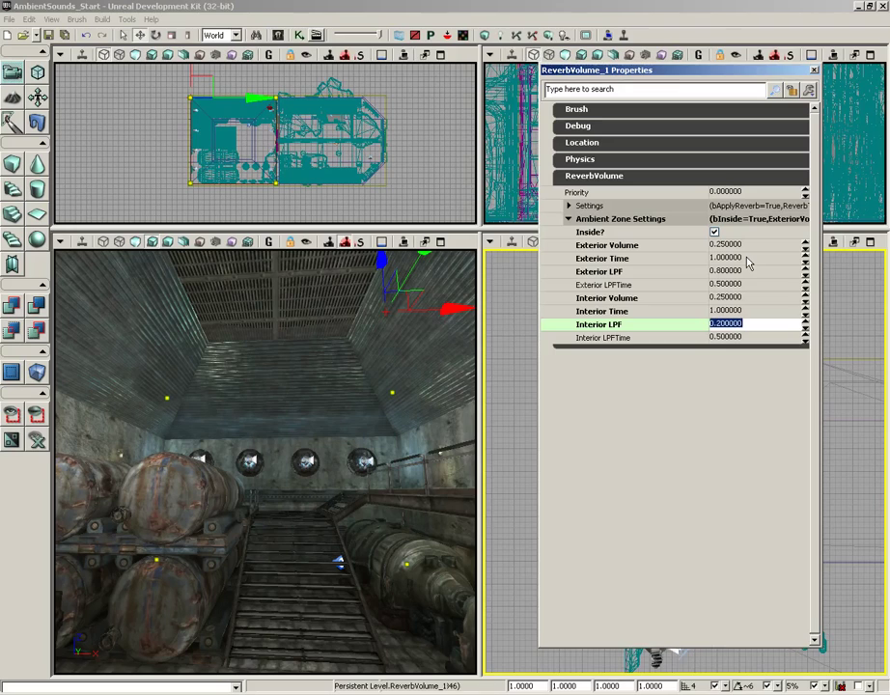
key("Up")
key("Up")
key("Up")
key("Up")
key("Down")
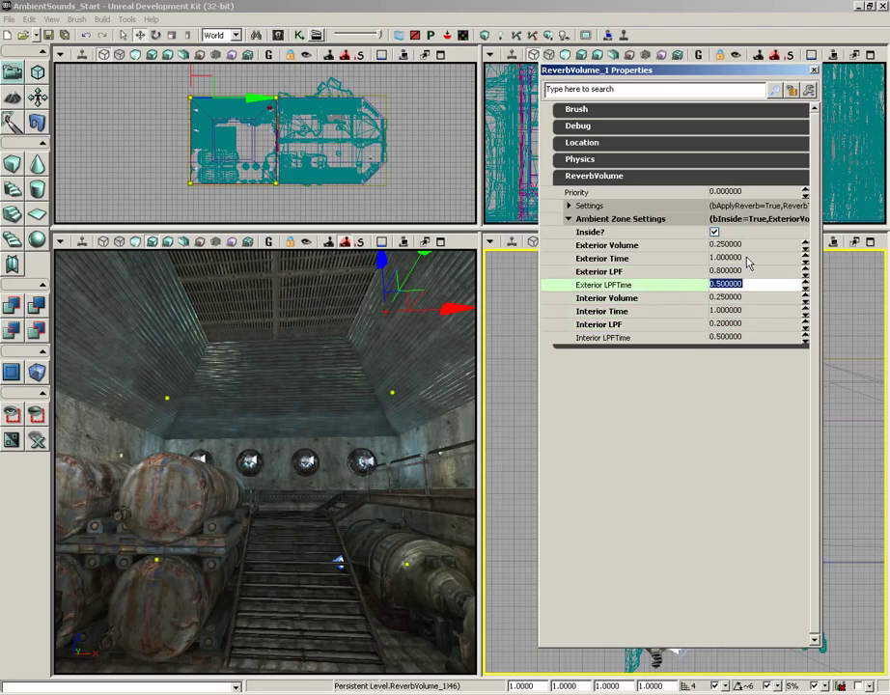
type("1")
key("Down")
key("Down")
key("Down")
key("Down")
type("1")
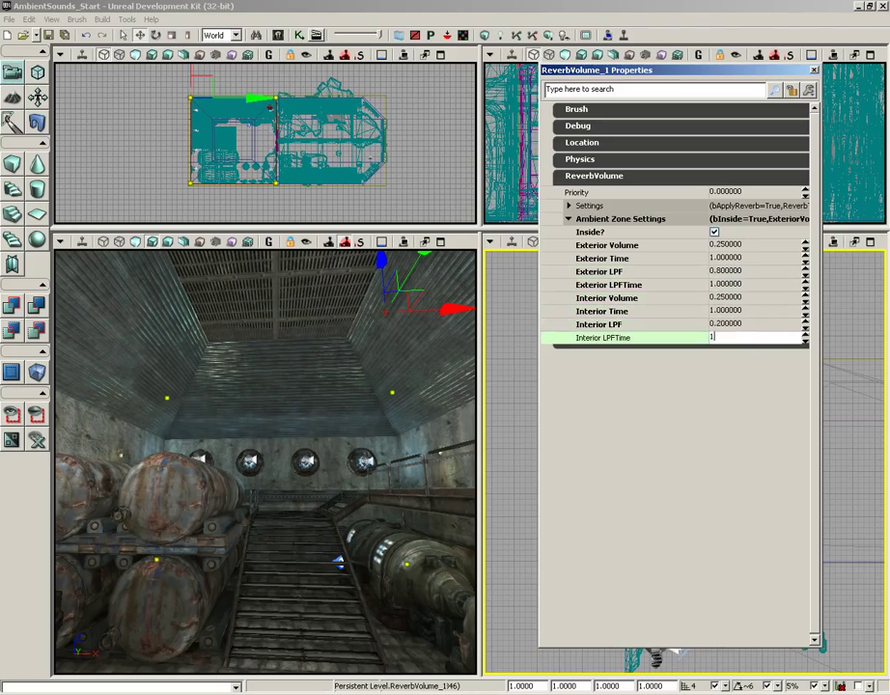
key("Up")
key("Up")
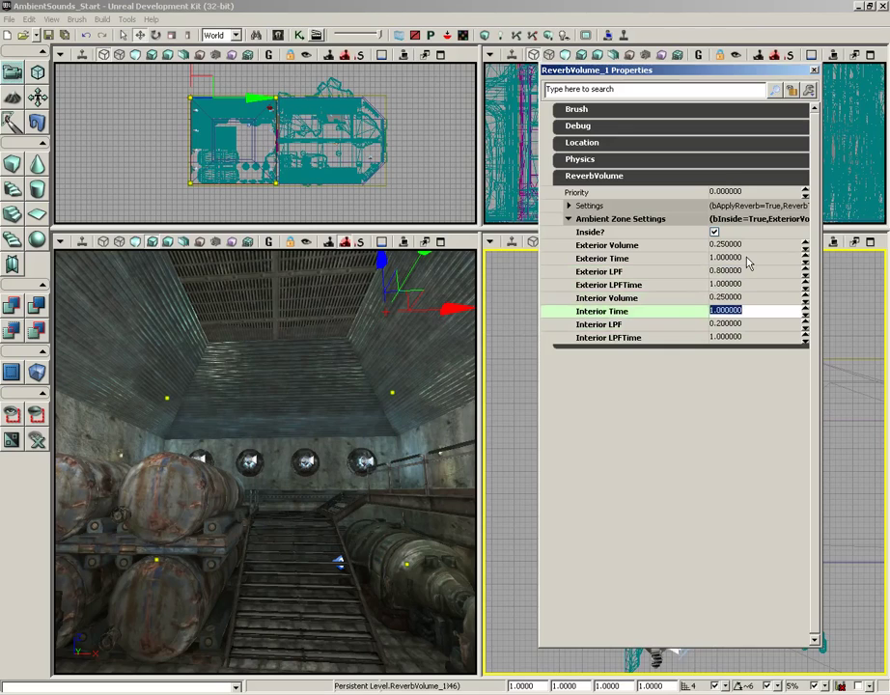
Step: Pull the perspective camera back to show the room inside the yellow reverb volume
scroll(347, 490, "up", 5)
left_click_drag(347, 489, 339, 457)
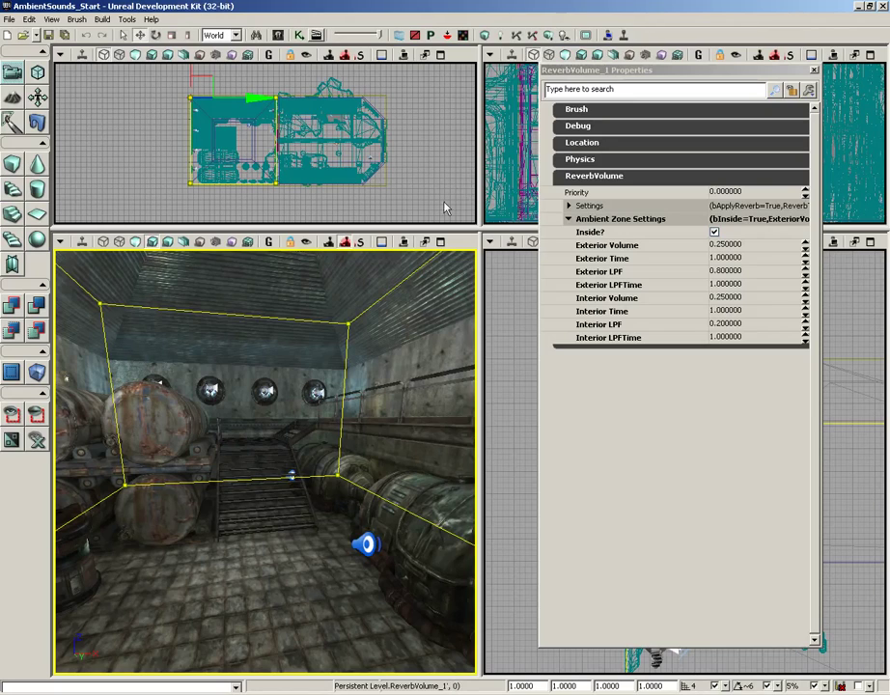
Step: Save and launch Play In Editor, walking the player through the door into the generator room
left_click(623, 36)
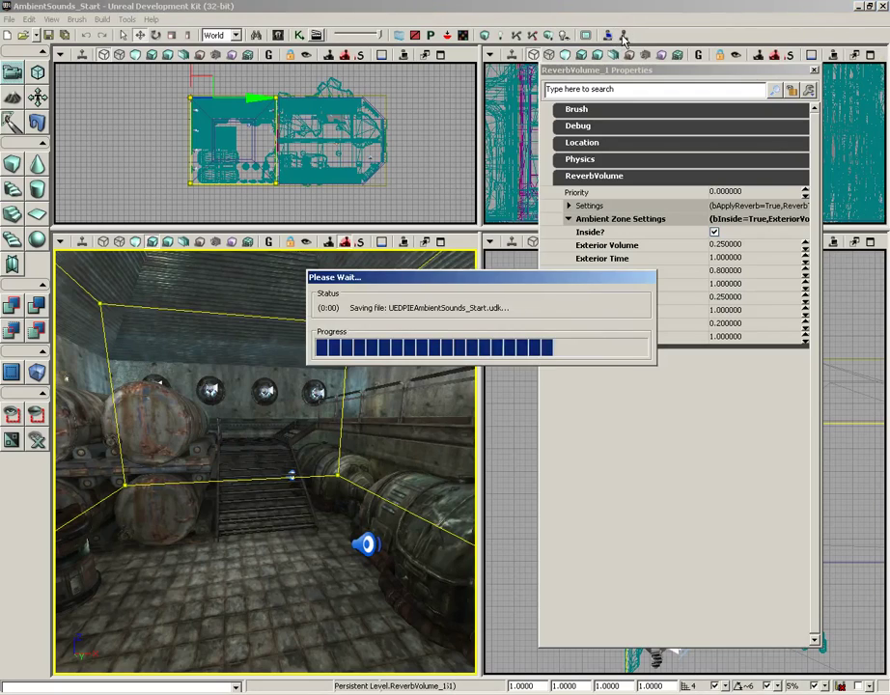
key("w")
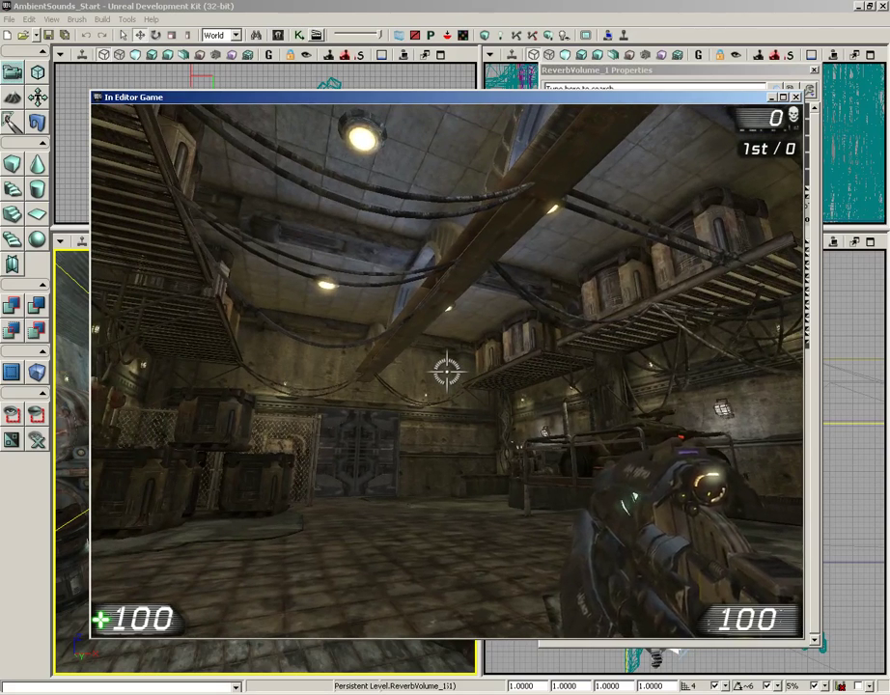
key("w")
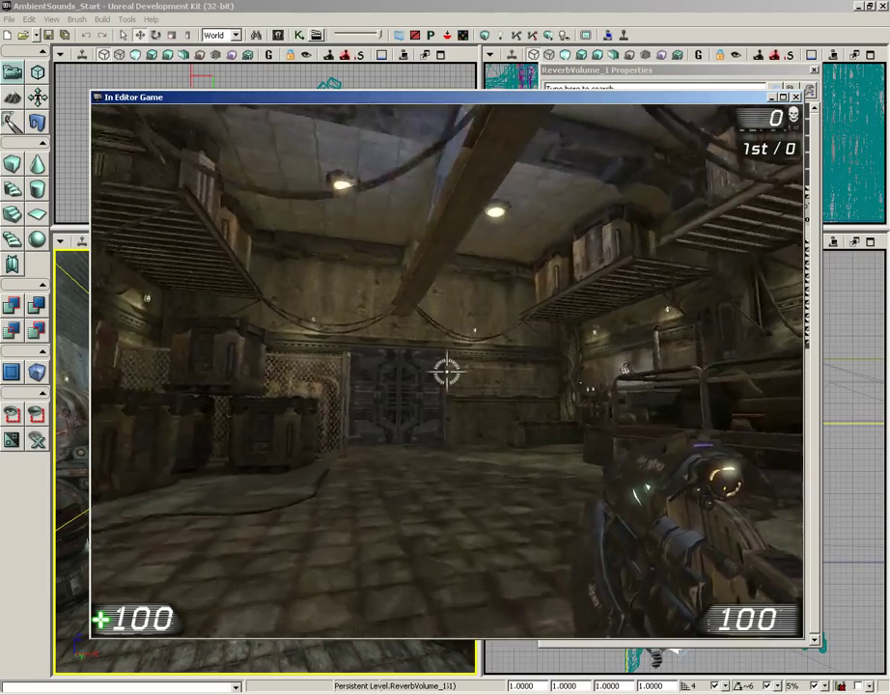
key("w")
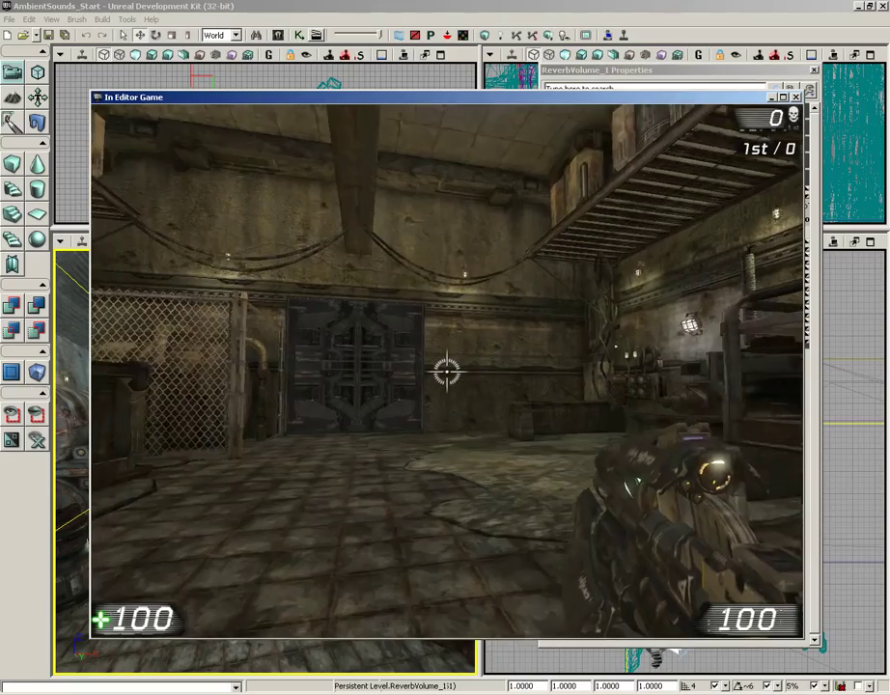
key("w")
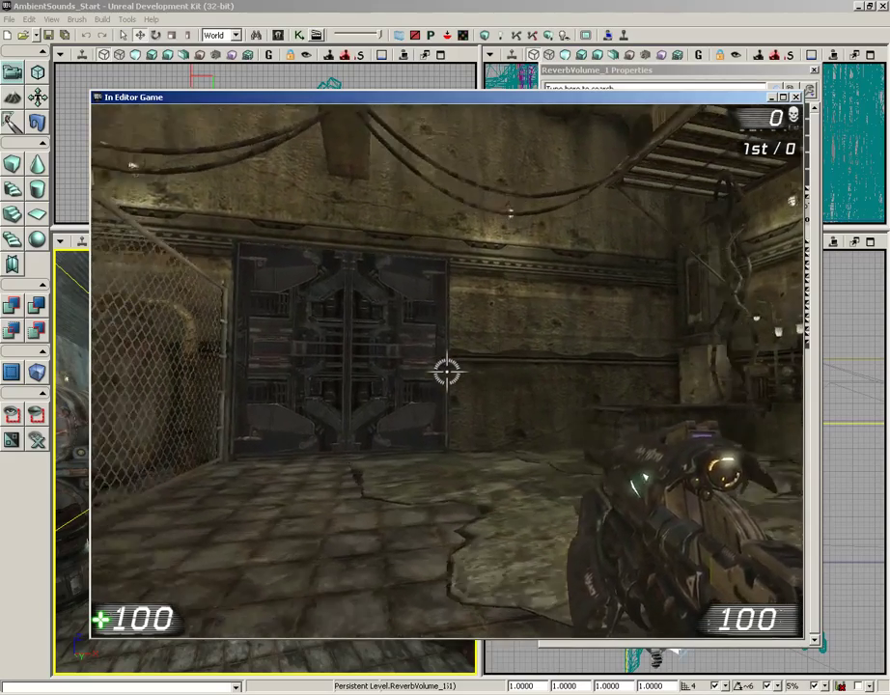
key("w")
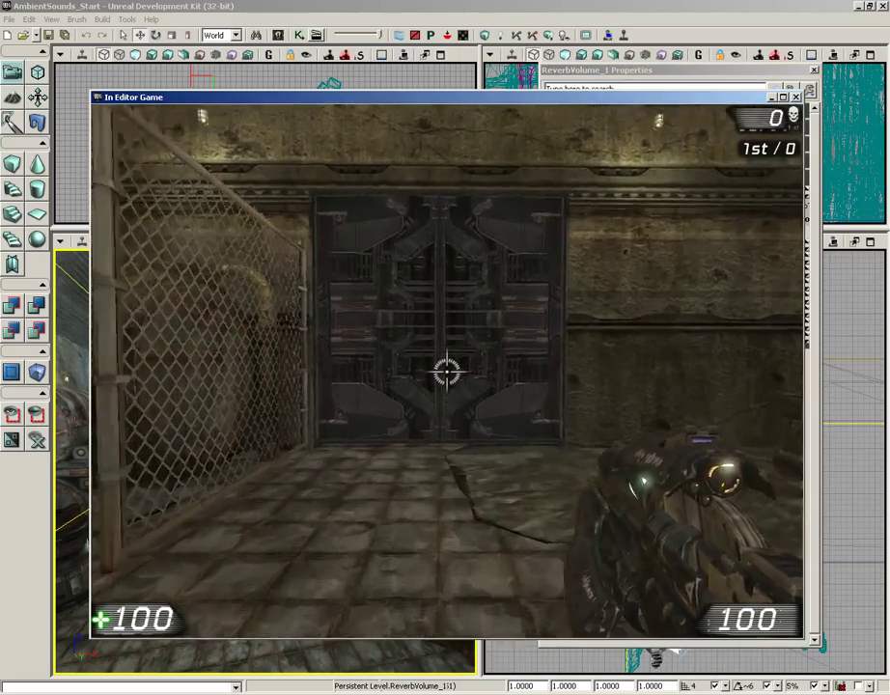
key("d")
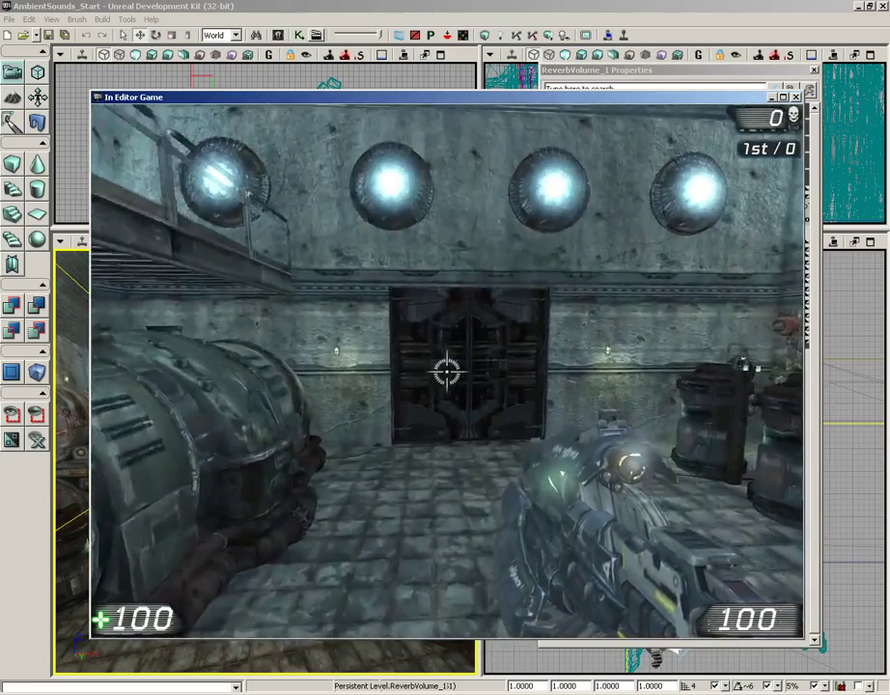
Step: Walk back out to the metal door, back away, and end the play test with Escape
key("w")
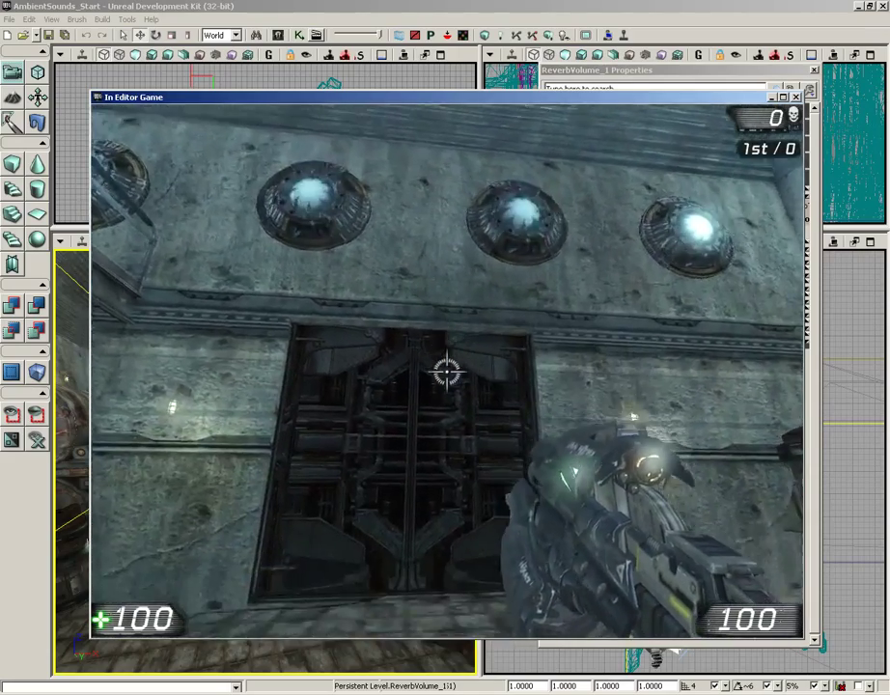
key("w")
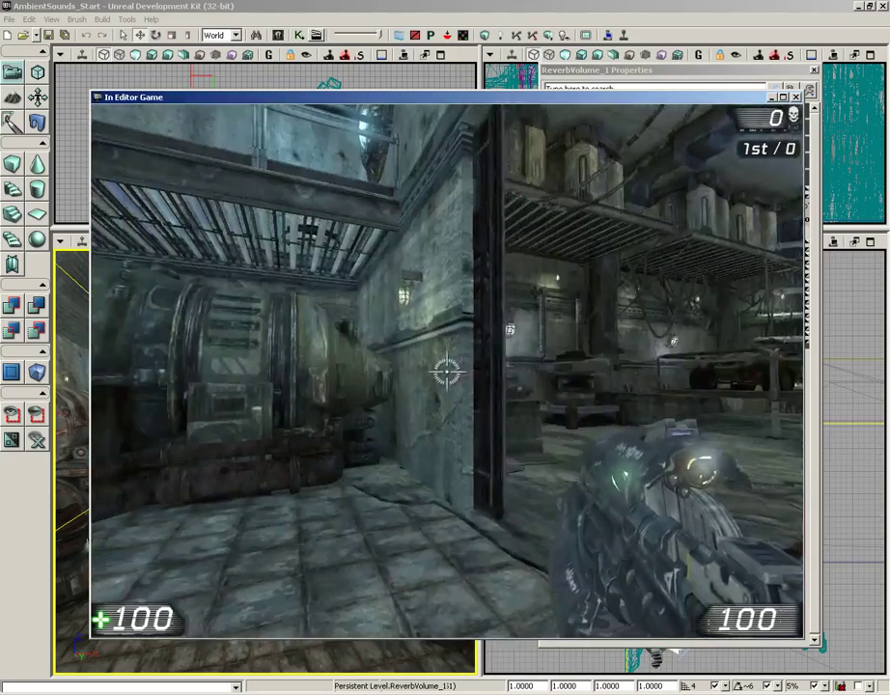
key("w")
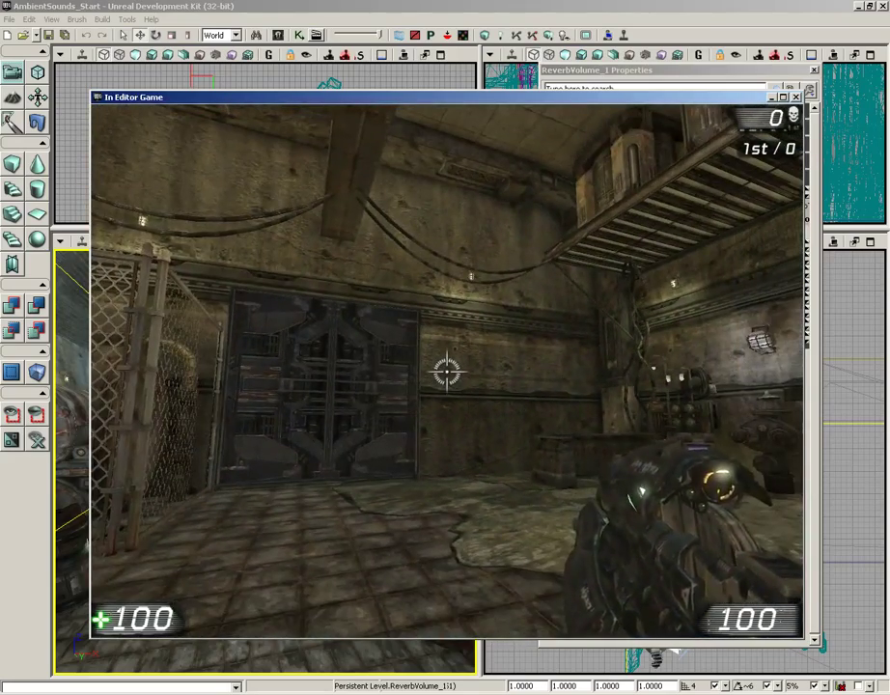
key("w")
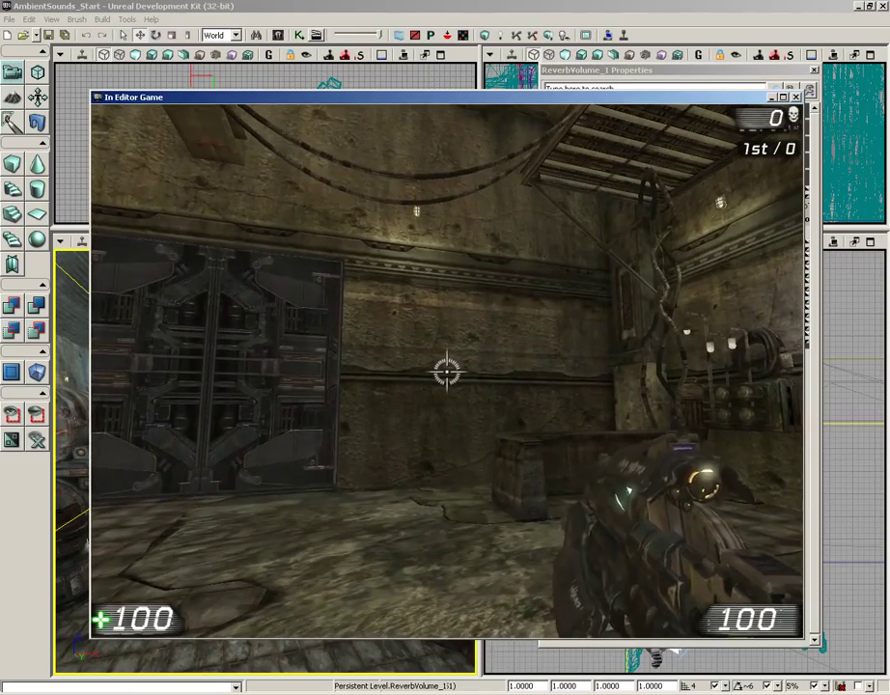
key("s")
key("a")
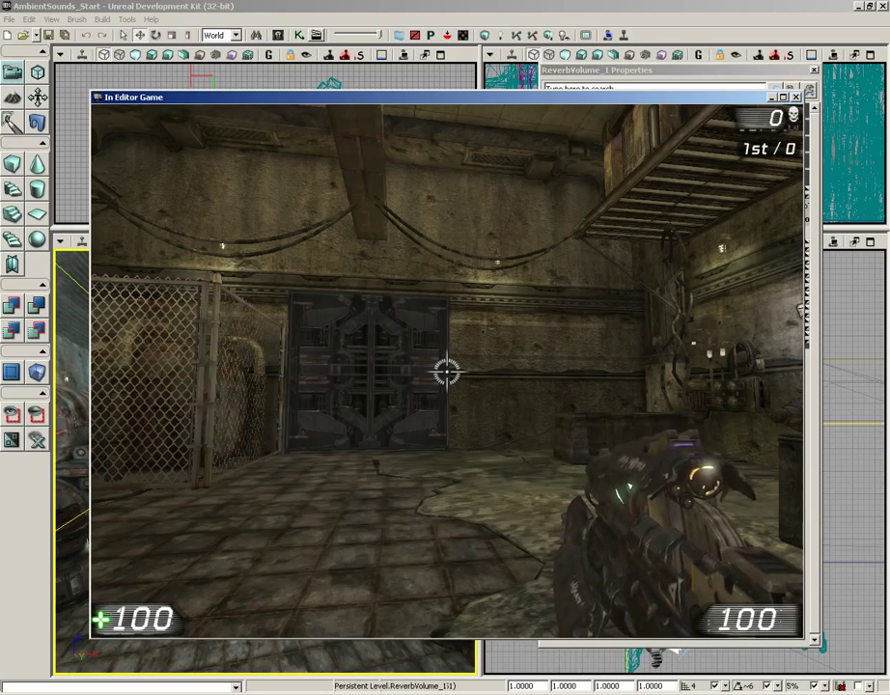
key("Escape")
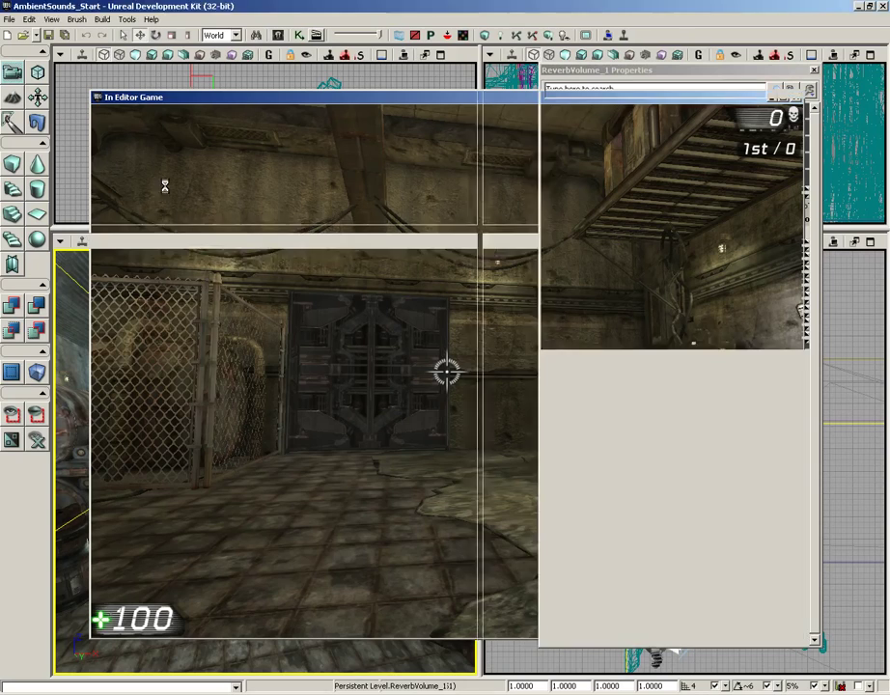